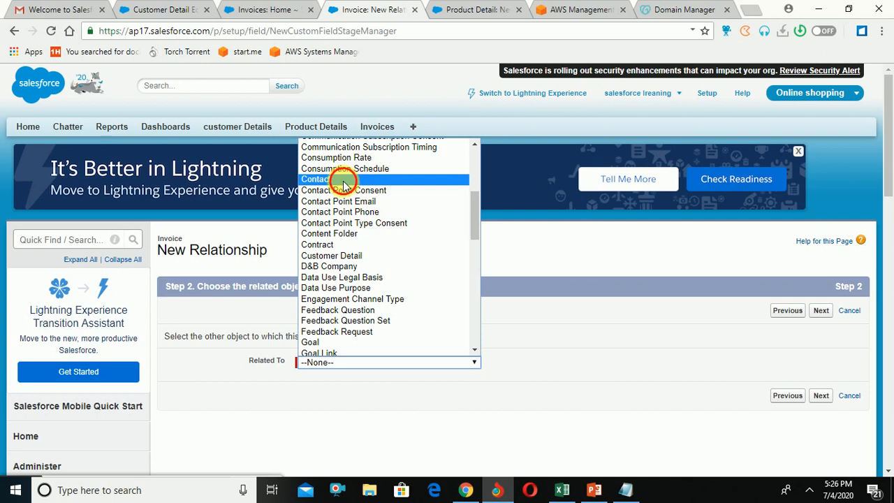
Relate the new Invoice lookup field to Contact and enter buyername as both field label and field name.
left_click(835, 397)
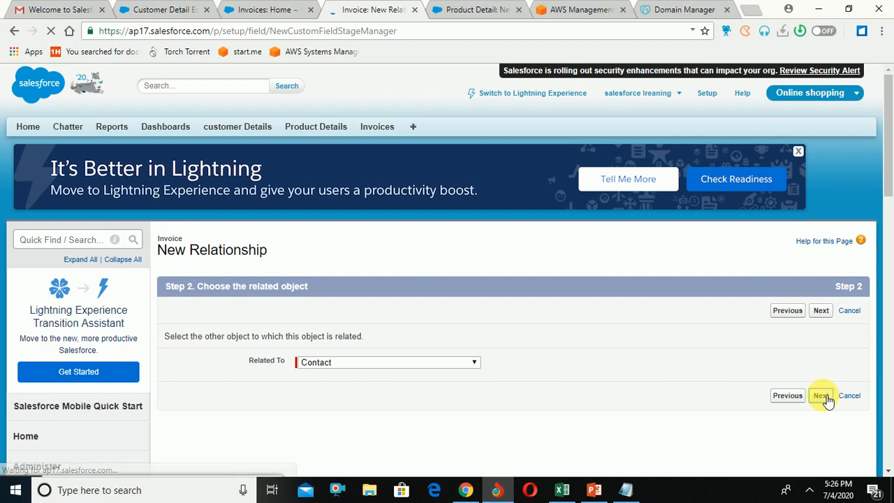
left_click(821, 395)
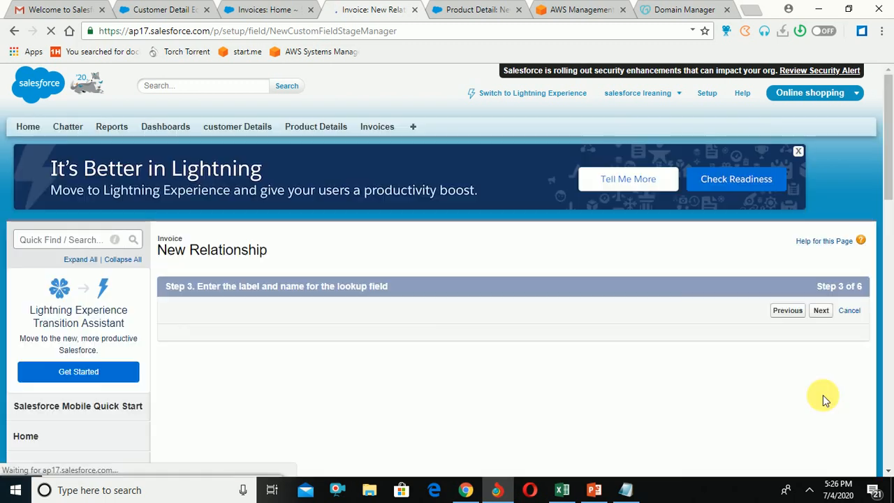
left_click(342, 338)
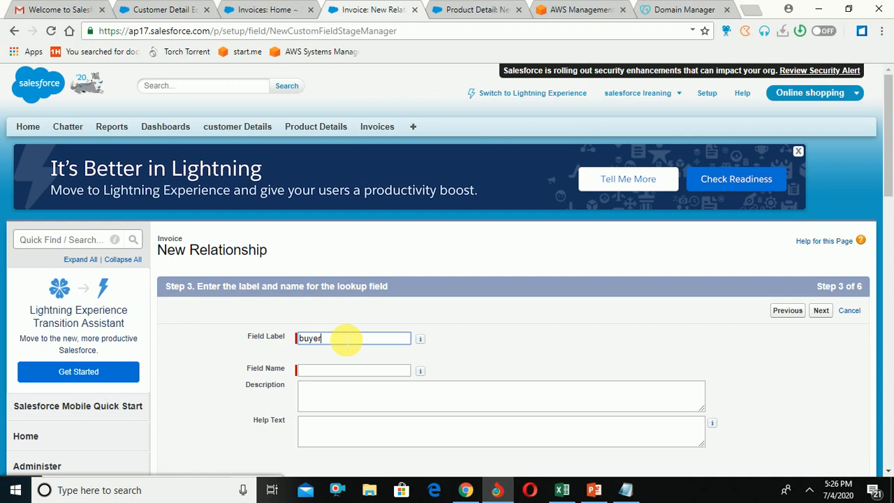
left_click(328, 370)
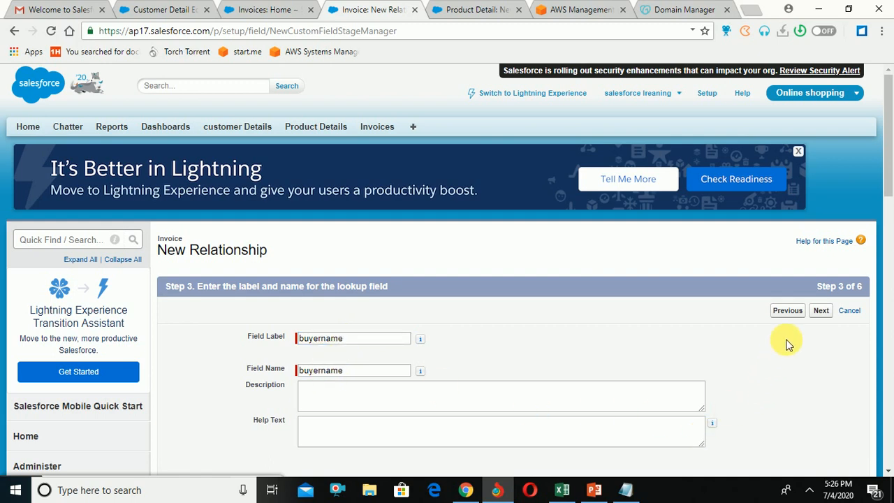
left_click(822, 311)
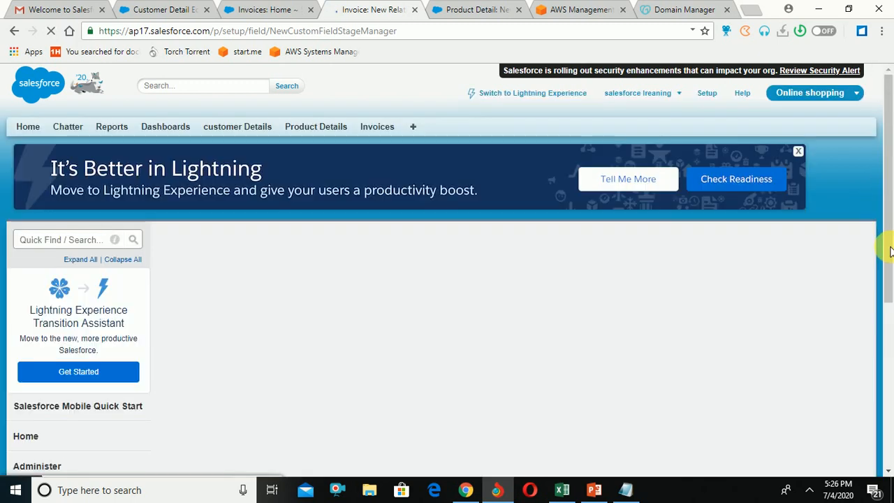
Accept the default field-level security and page layout settings for the buyername lookup field.
left_click_drag(891, 251, 892, 248)
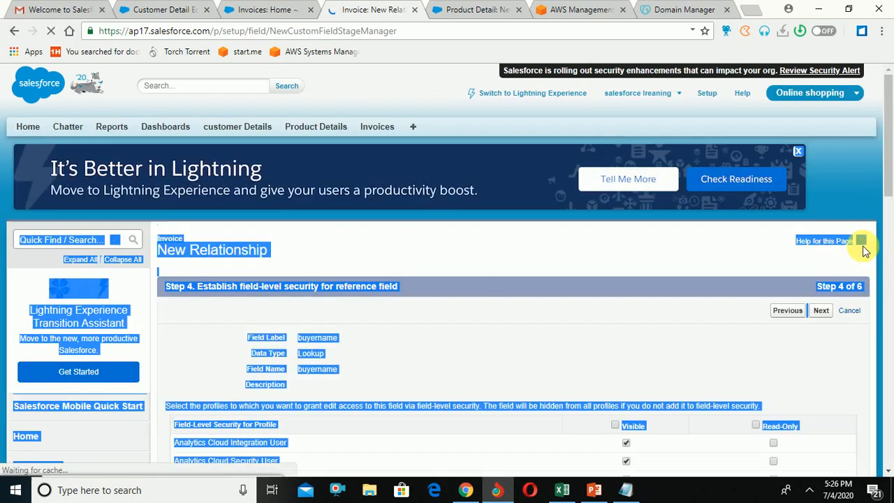
left_click(820, 317)
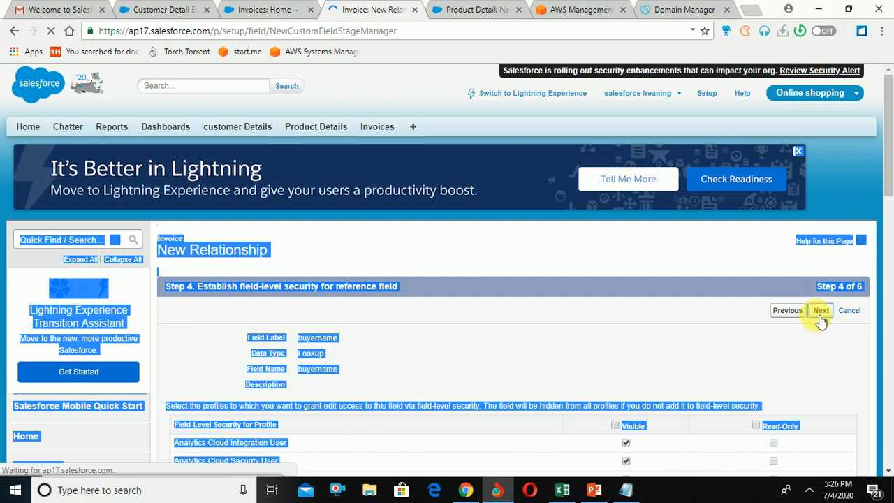
left_click(821, 312)
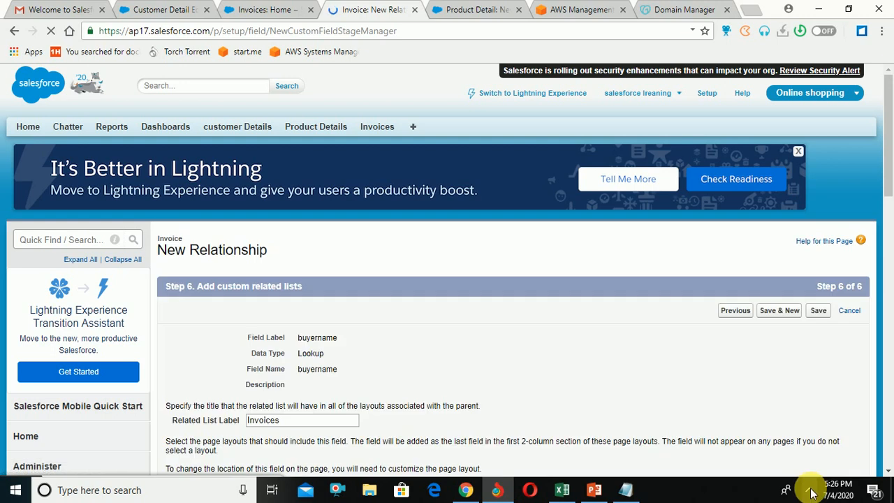
right_click(811, 489)
left_click(634, 380)
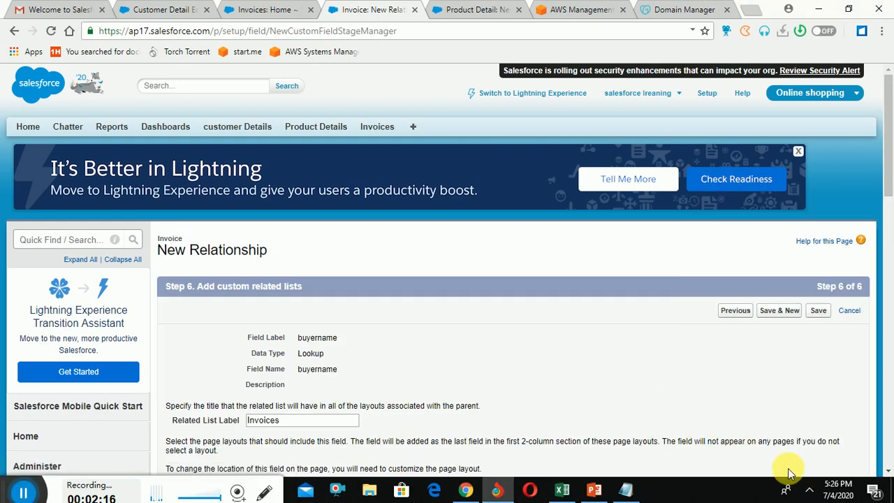
left_click(809, 494)
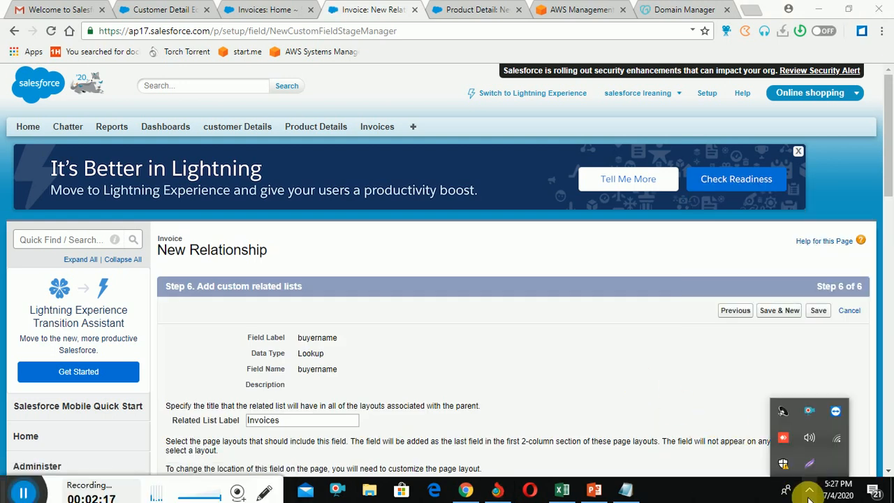
left_click(680, 378)
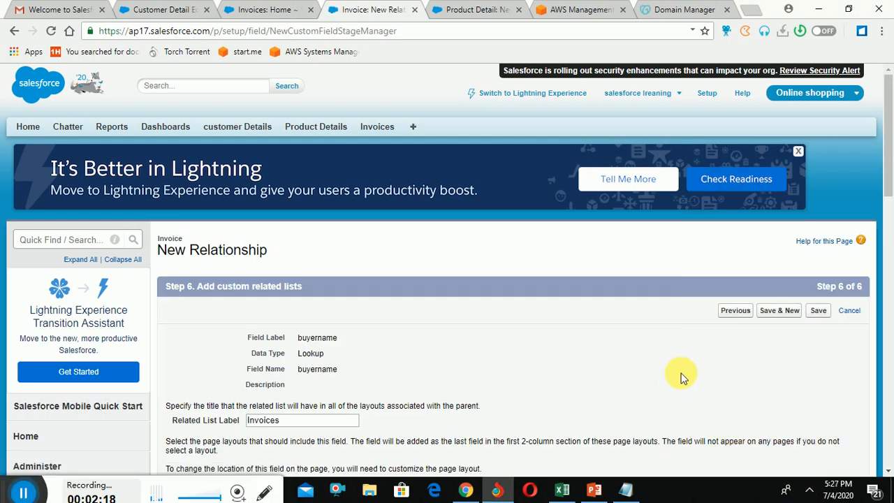
Save the buyername lookup field with the default related list settings and open a new invoice record form.
left_click(820, 315)
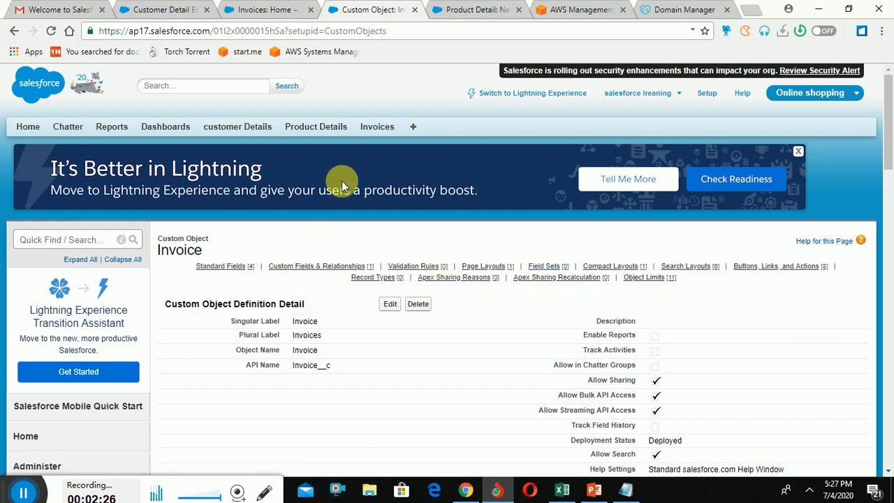
left_click(373, 128)
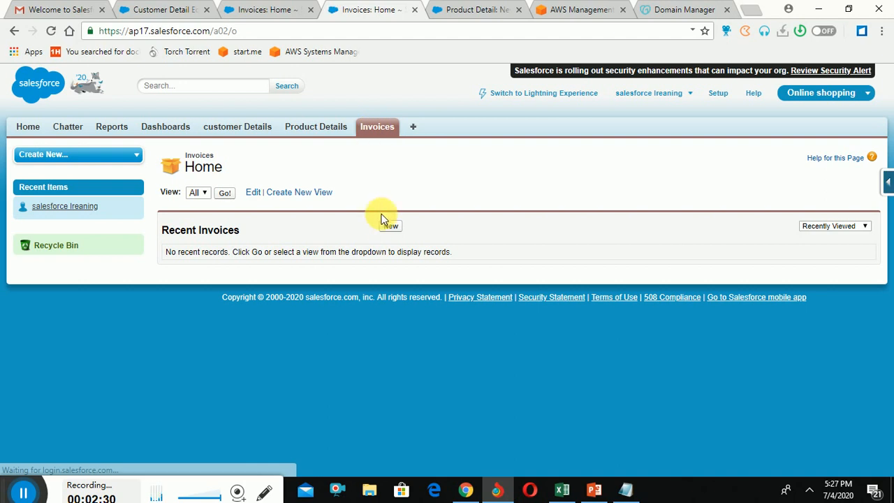
left_click(389, 227)
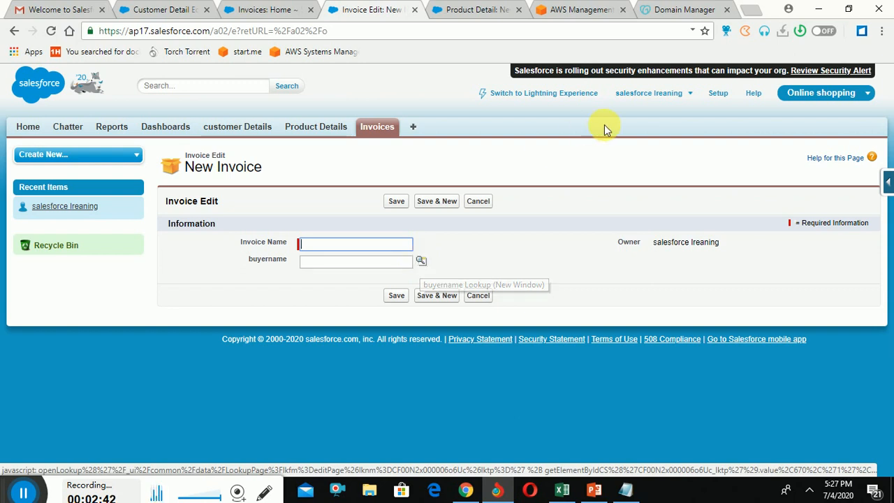
Review the list of lesson topics in Notepad and return to the new invoice form in the browser.
left_click(624, 489)
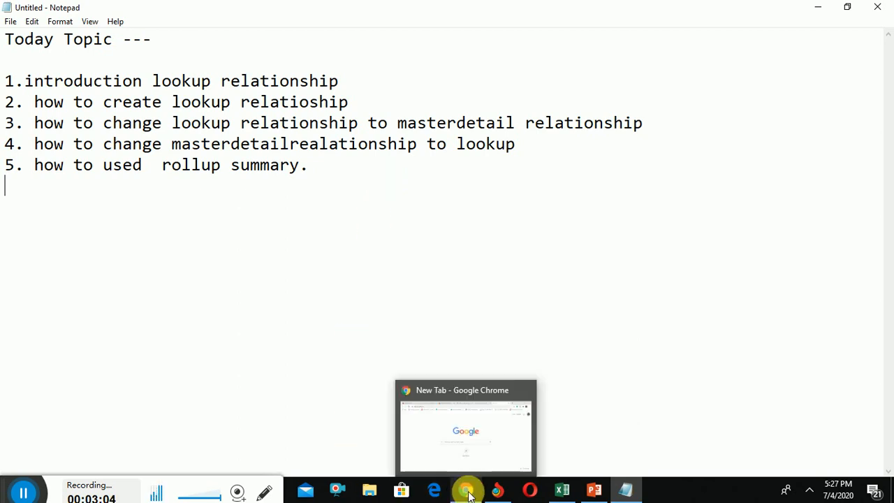
left_click(503, 491)
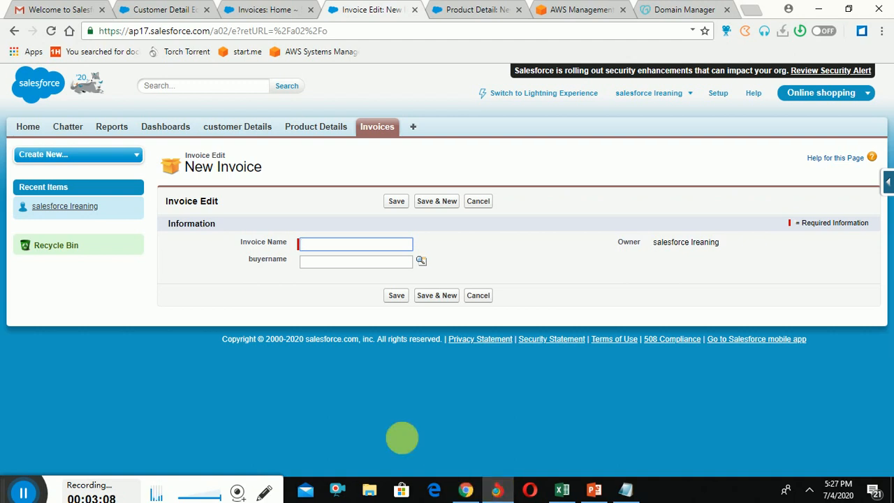
Start a new custom field from the invoice form and cancel it to reach the Invoice object's definition.
left_click(888, 183)
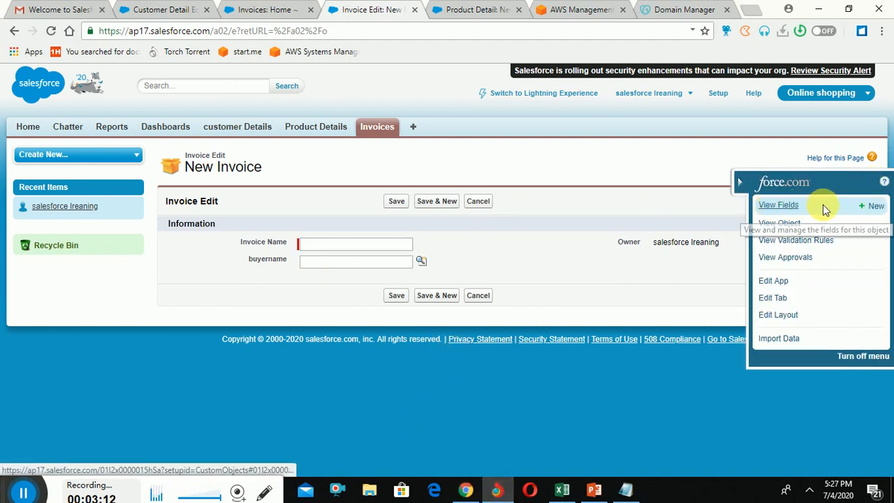
left_click(882, 208)
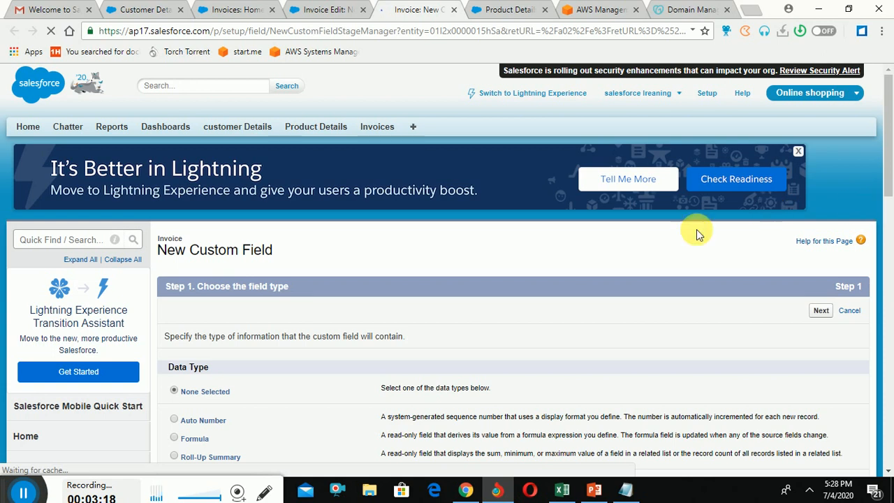
left_click_drag(882, 186, 890, 232)
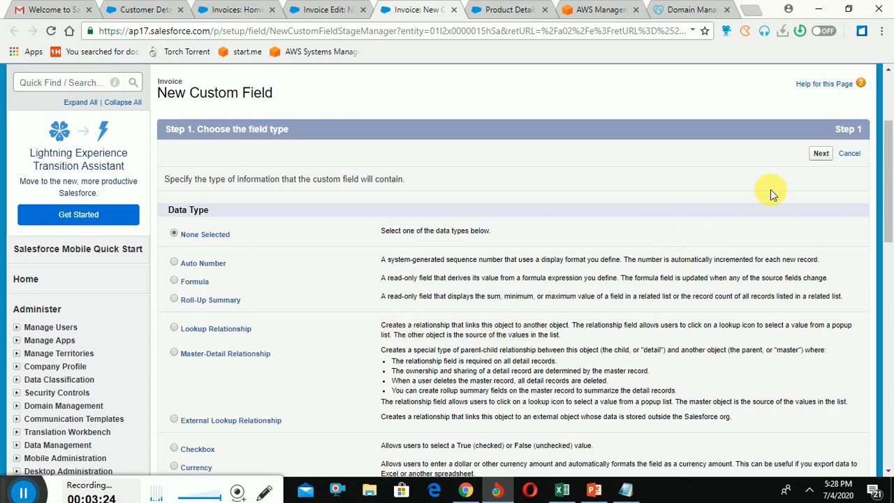
left_click(849, 153)
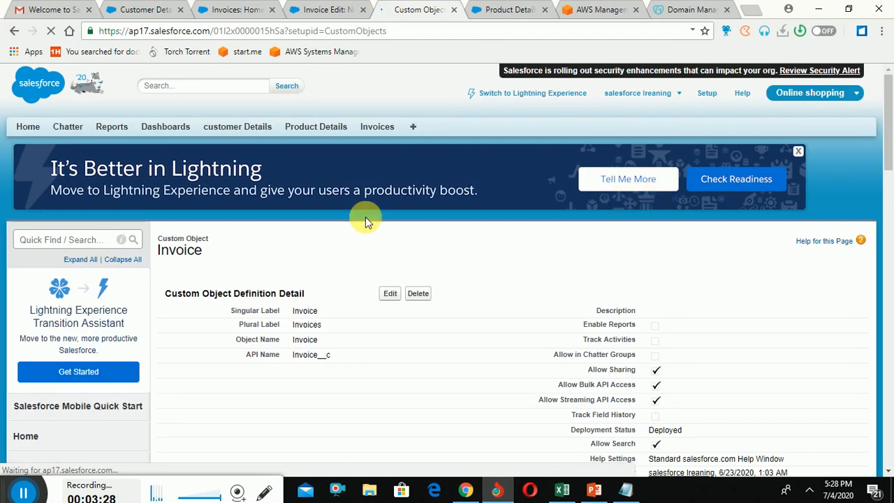
Edit the Invoice object's buyername field and change its field type to Master-Detail Relationship.
scroll(891, 245, "down", 4)
scroll(892, 244, "down", 3)
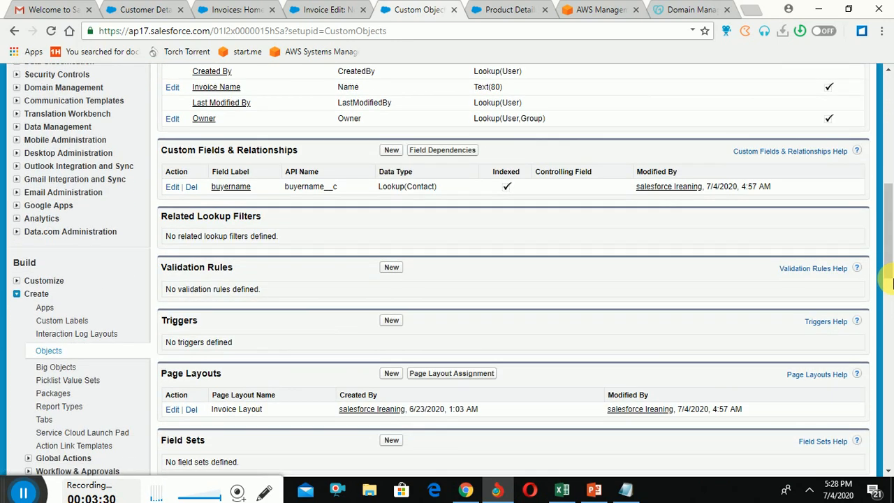
left_click(174, 190)
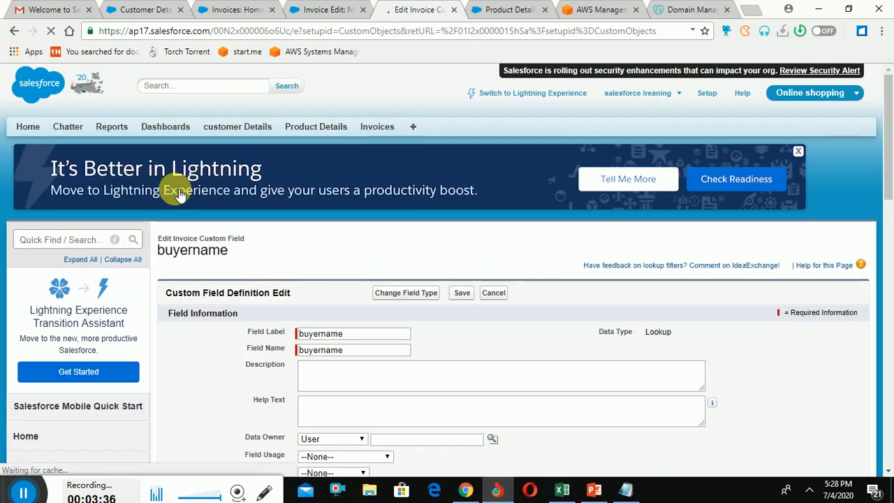
scroll(883, 210, "down", 3)
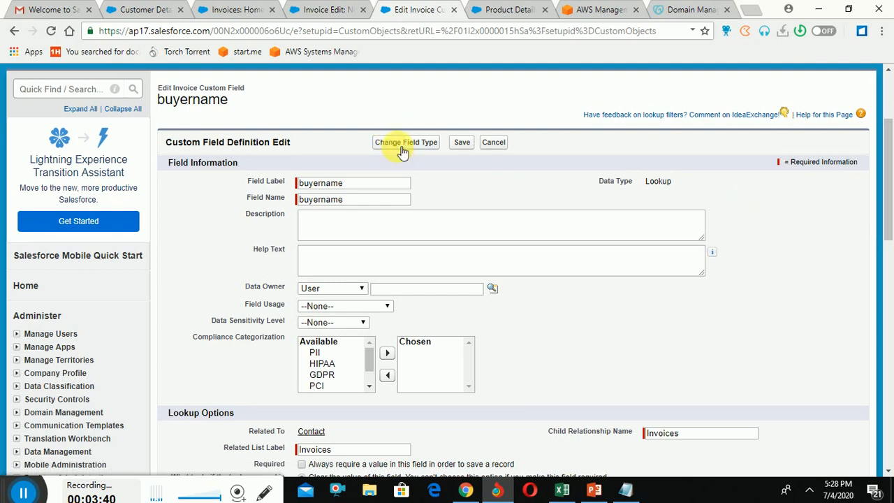
left_click(417, 146)
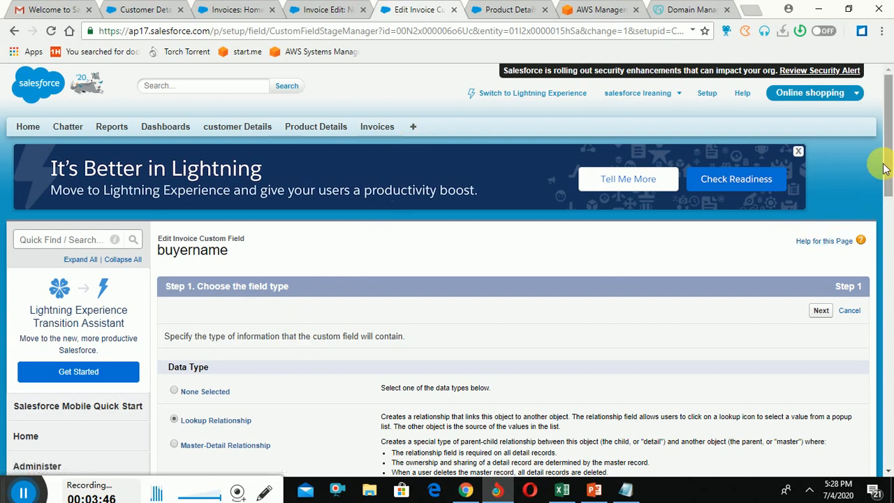
left_click_drag(885, 168, 885, 206)
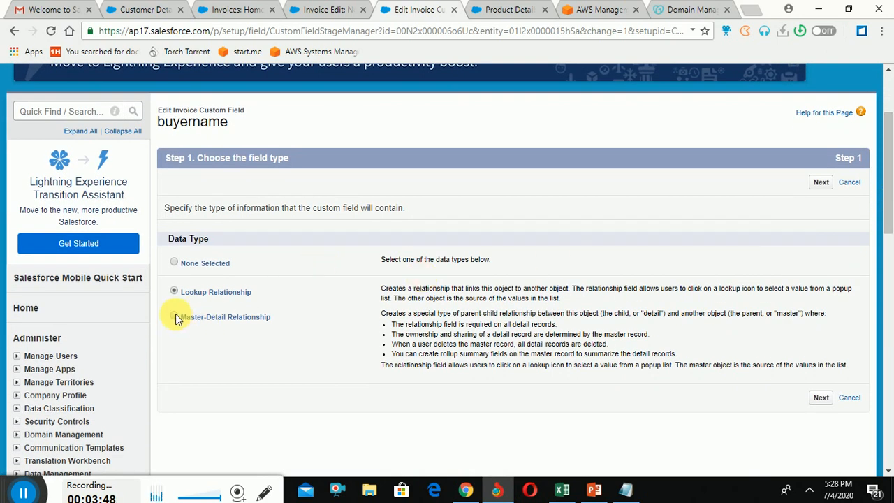
left_click(176, 318)
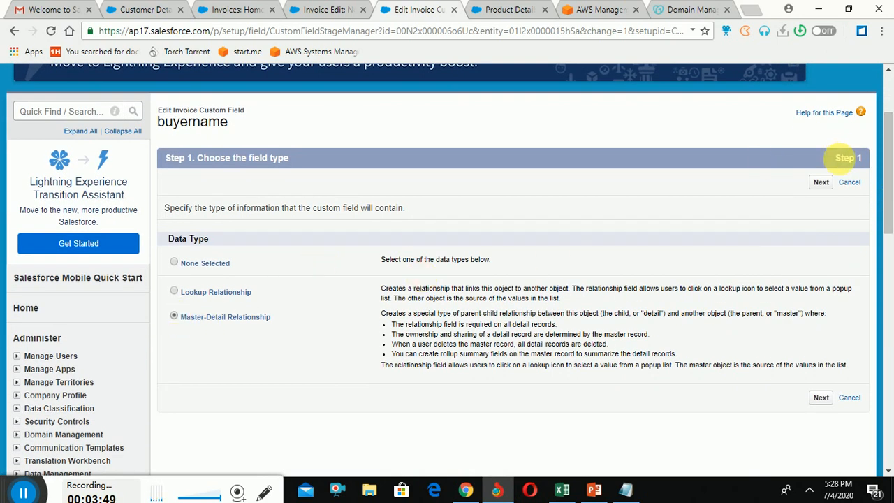
left_click(821, 184)
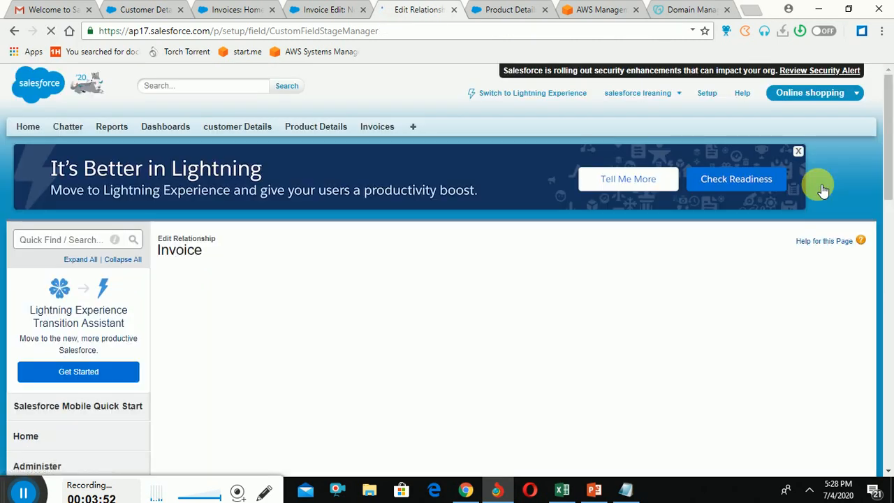
Accept the existing label, sharing and field-level security settings and save the converted master-detail relationship.
left_click_drag(890, 188, 890, 222)
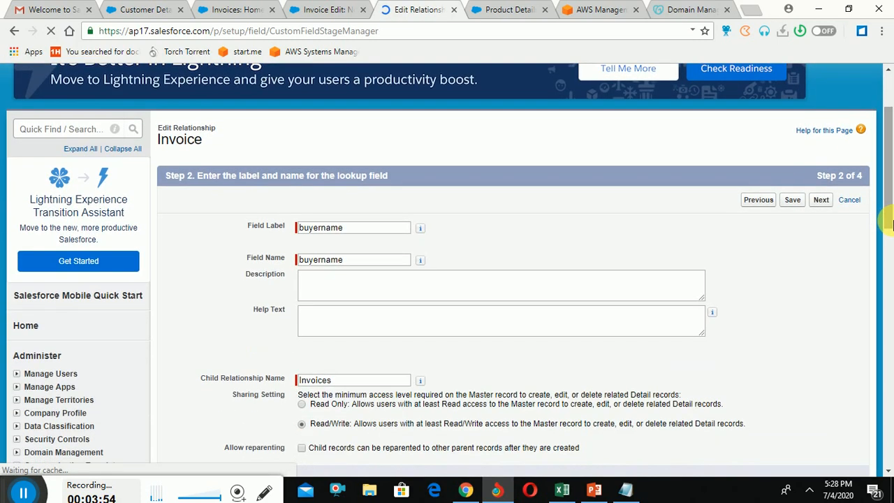
left_click(825, 204)
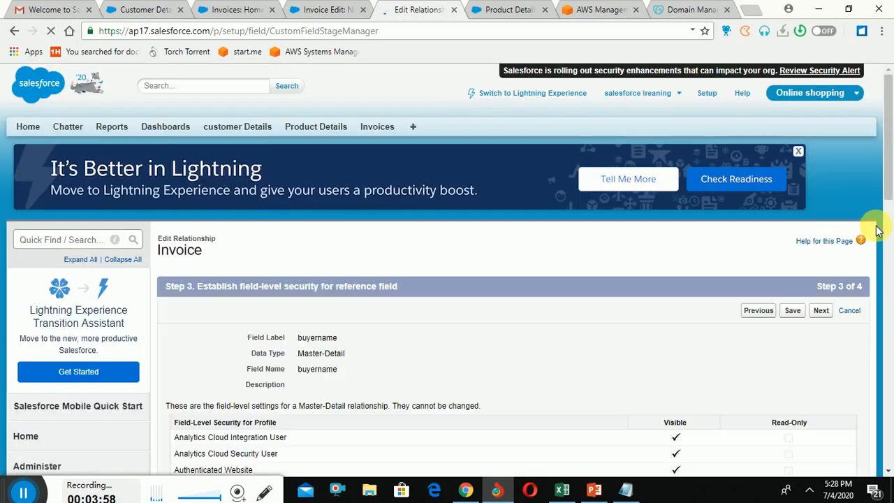
left_click_drag(889, 185, 891, 237)
left_click(822, 146)
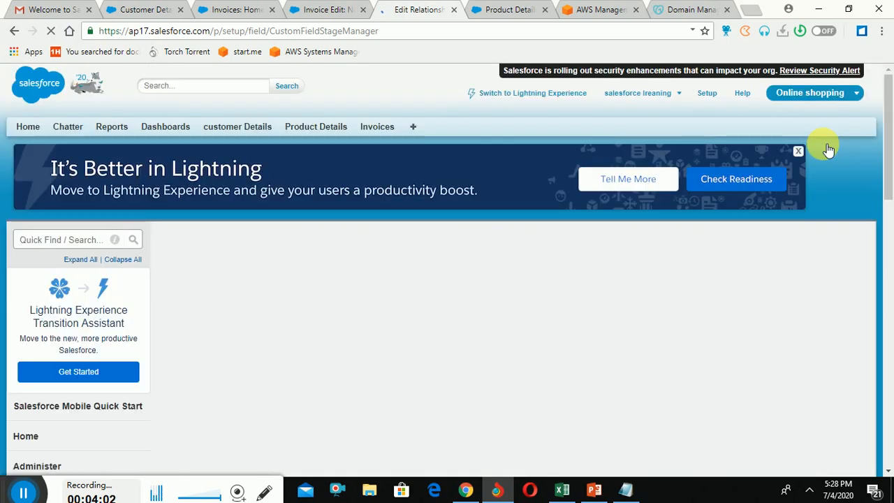
left_click(819, 311)
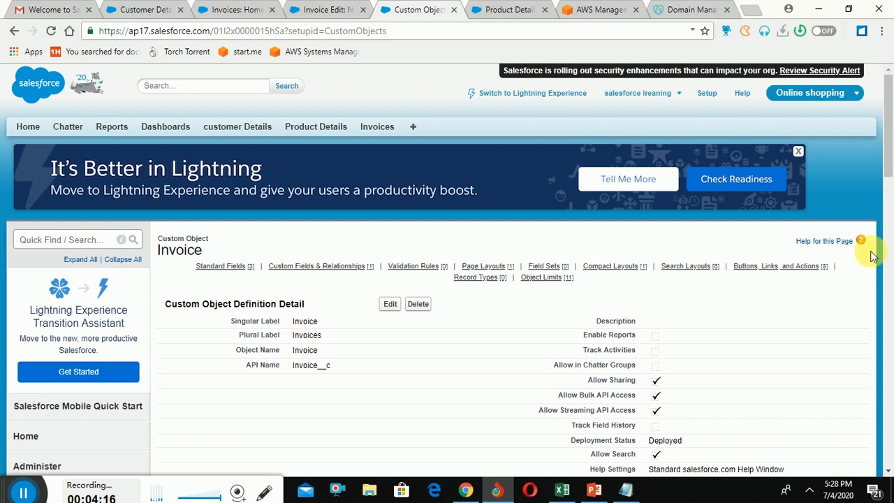
Edit the Invoice object's buyername field and change its field type to Lookup Relationship.
left_click_drag(889, 140, 890, 254)
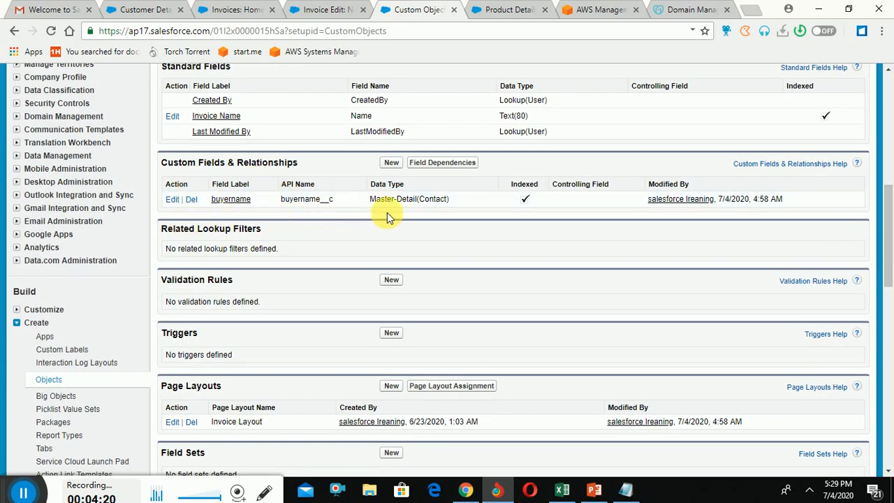
left_click_drag(461, 202, 359, 211)
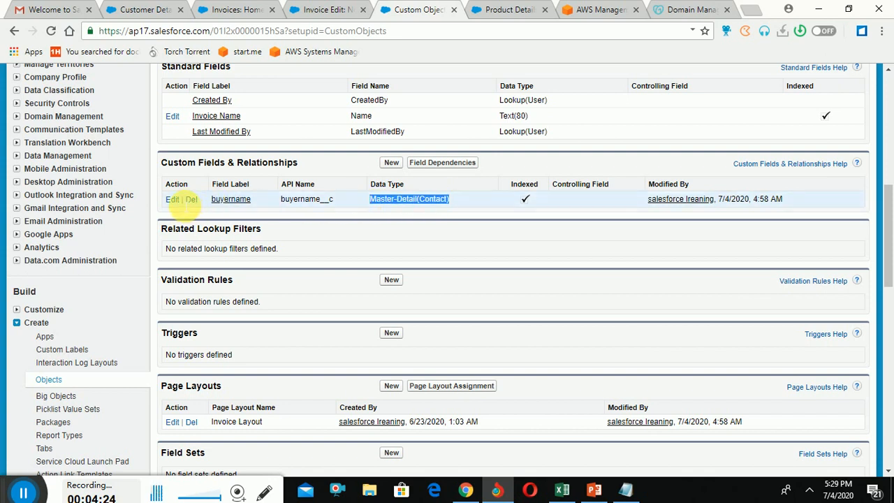
left_click(173, 202)
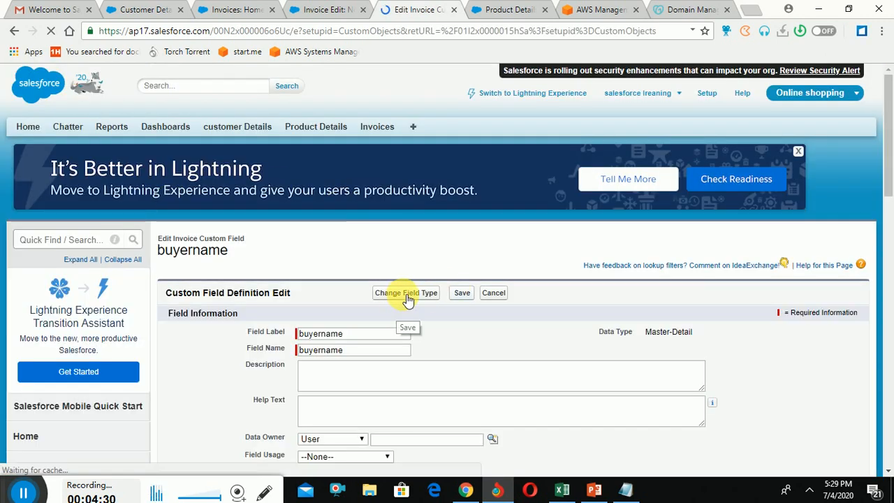
left_click(408, 299)
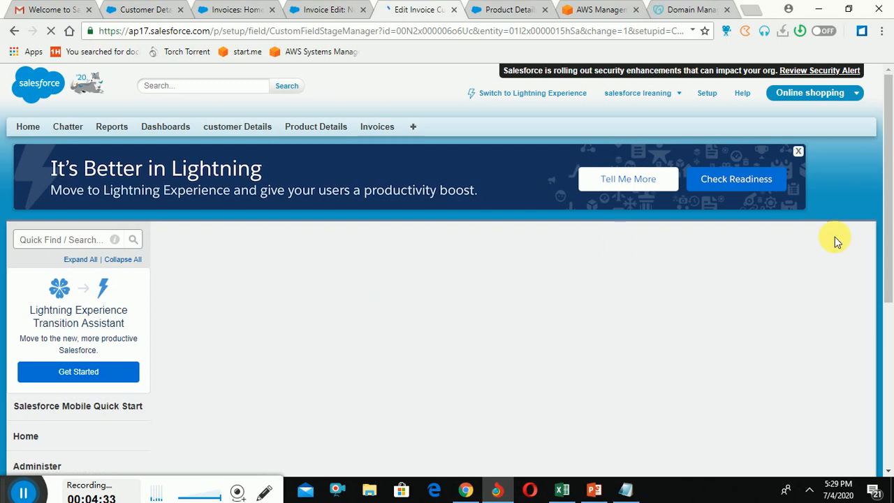
left_click_drag(886, 194, 893, 271)
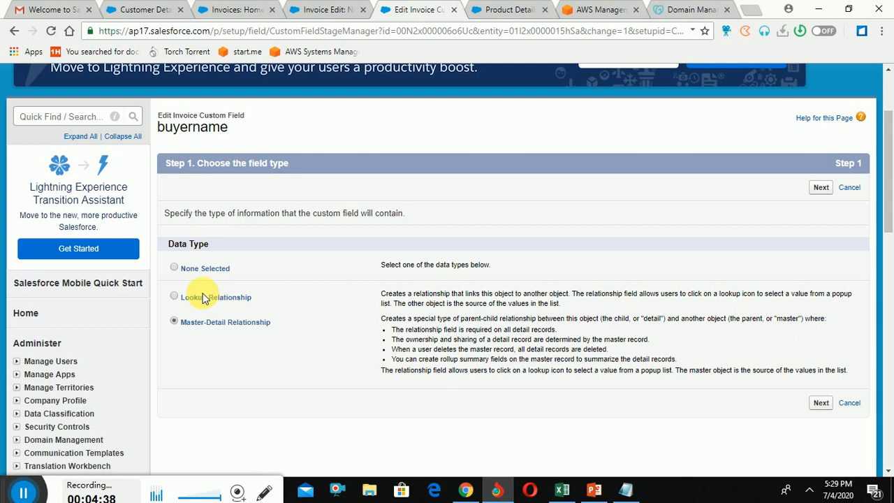
left_click(174, 297)
left_click(827, 191)
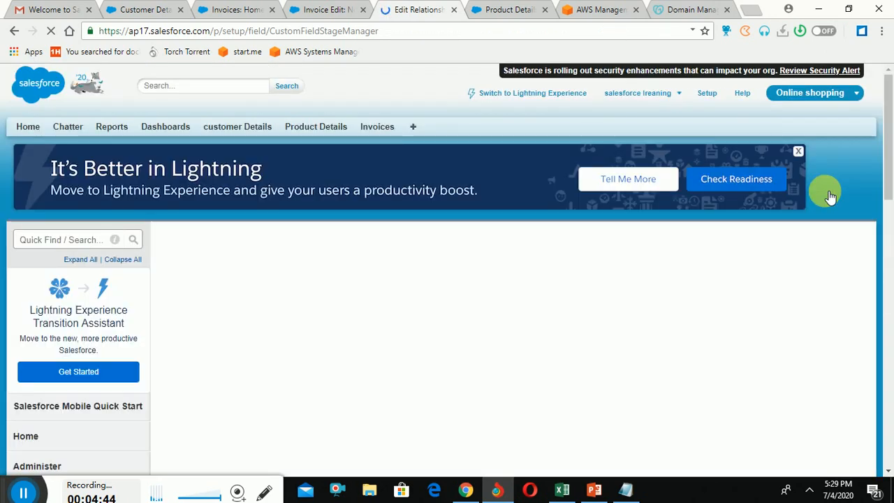
Accept the existing relationship details and field-level security and save the buyername field as a lookup.
left_click_drag(889, 171, 892, 208)
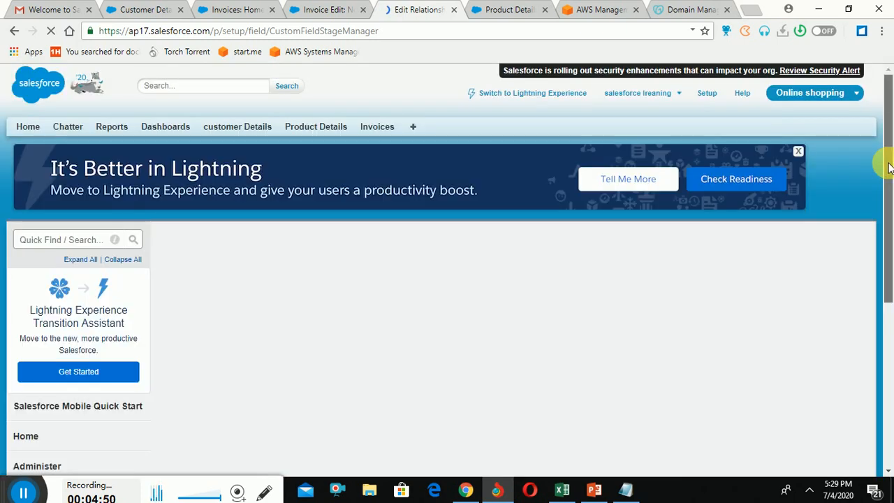
left_click_drag(886, 162, 891, 227)
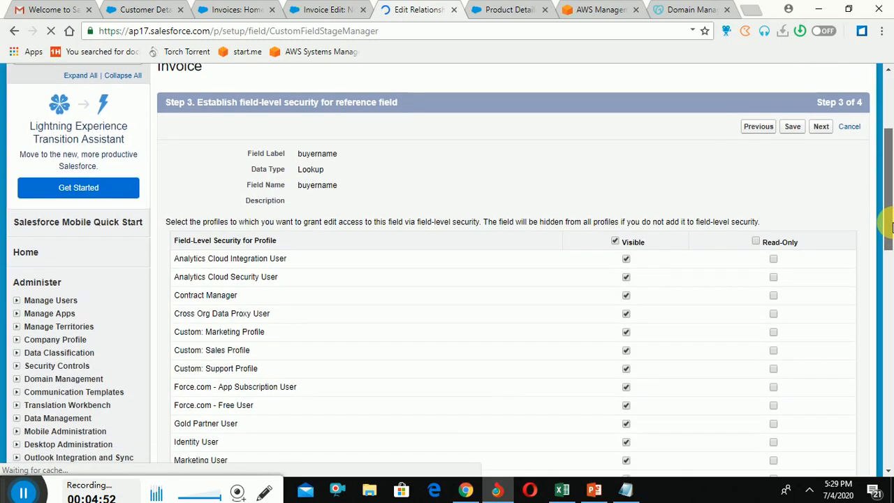
left_click(797, 131)
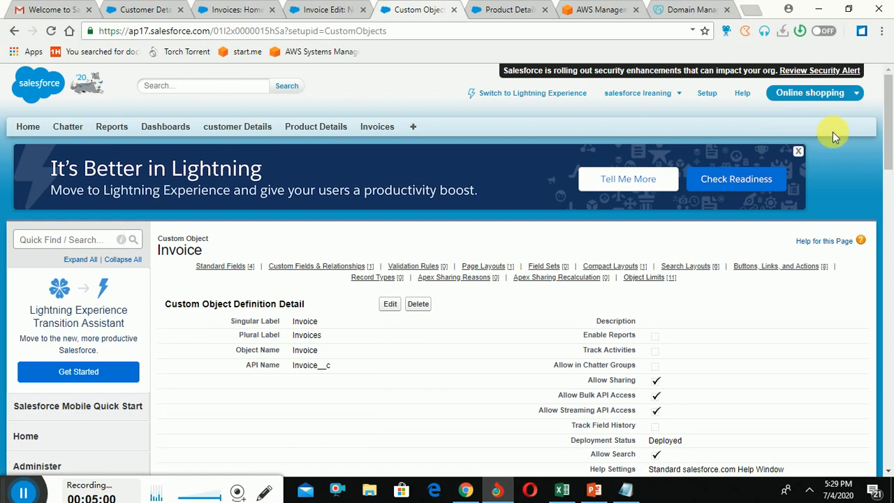
Check the buyername field's data type in the Invoice definition, and consult the lesson topics in Notepad before returning to the browser.
scroll(889, 133, "down", 5)
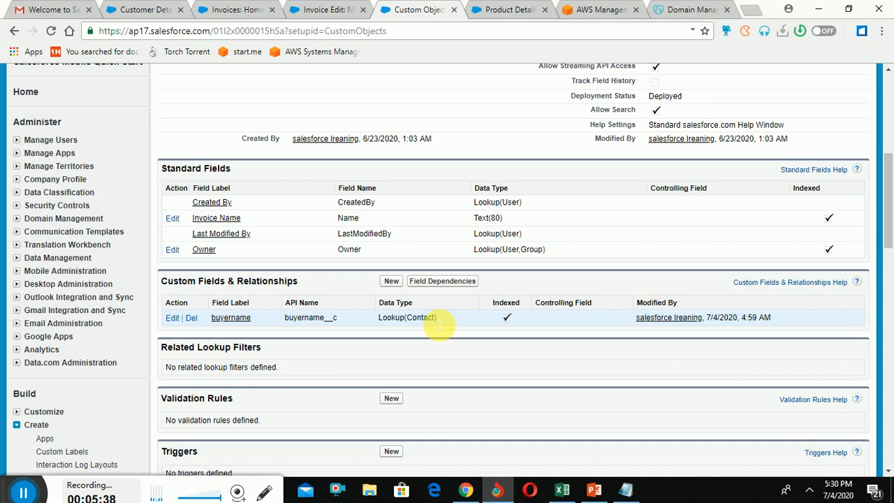
left_click_drag(882, 224, 882, 124)
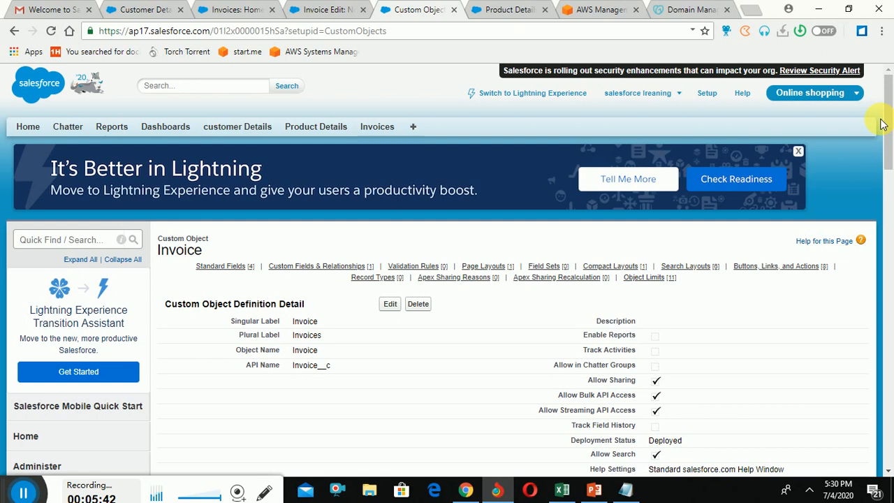
left_click(626, 492)
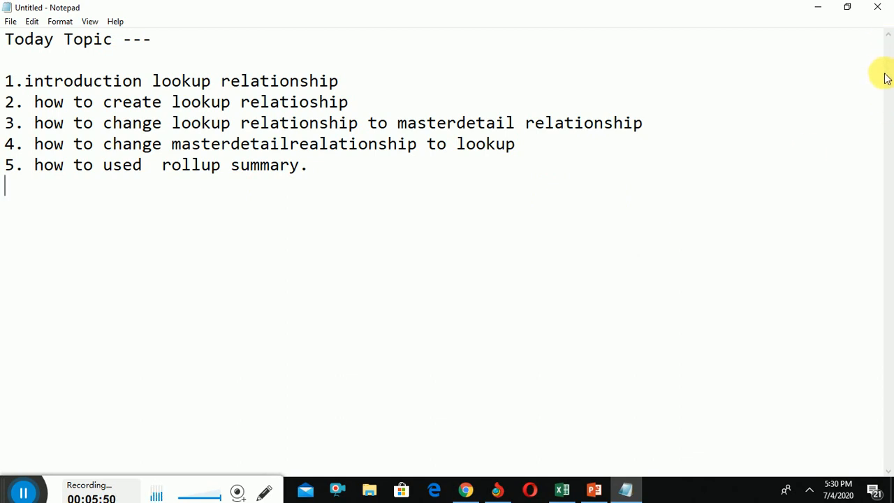
left_click(819, 8)
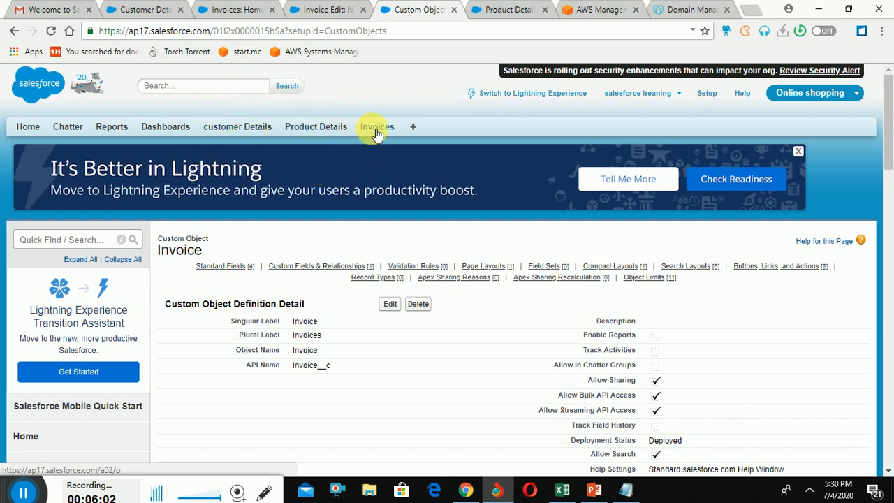
Open the new custom field wizard for Product Details and examine whether the Roll-Up Summary type is available.
left_click(336, 130)
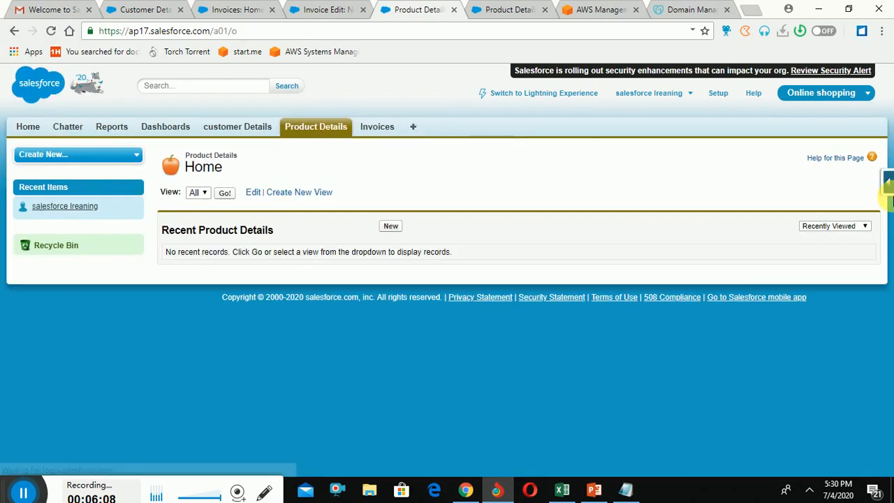
left_click(888, 190)
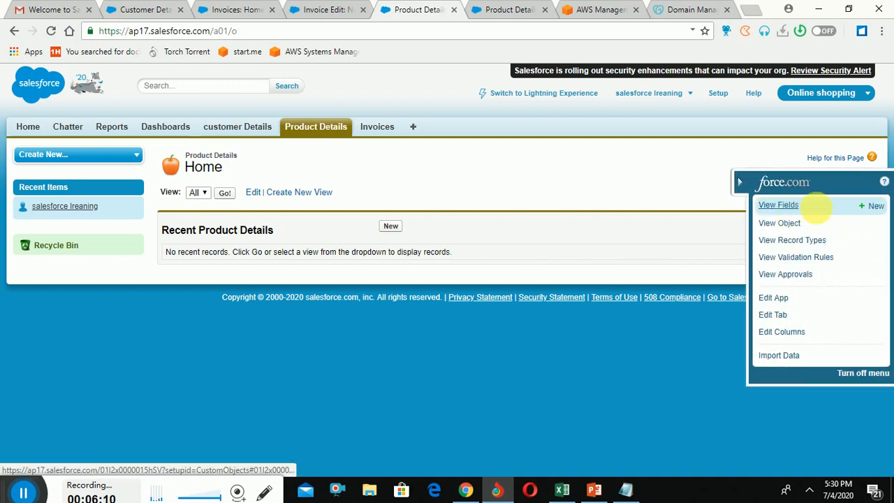
left_click(878, 206)
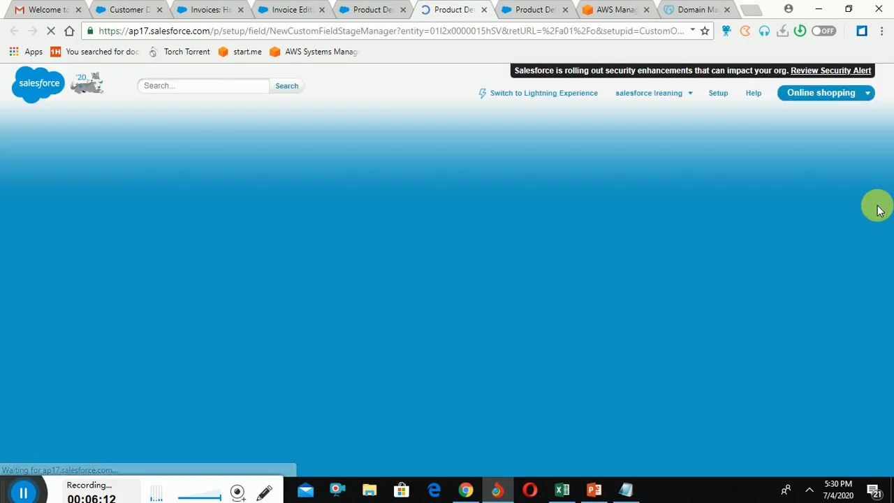
scroll(885, 210, "down", 3)
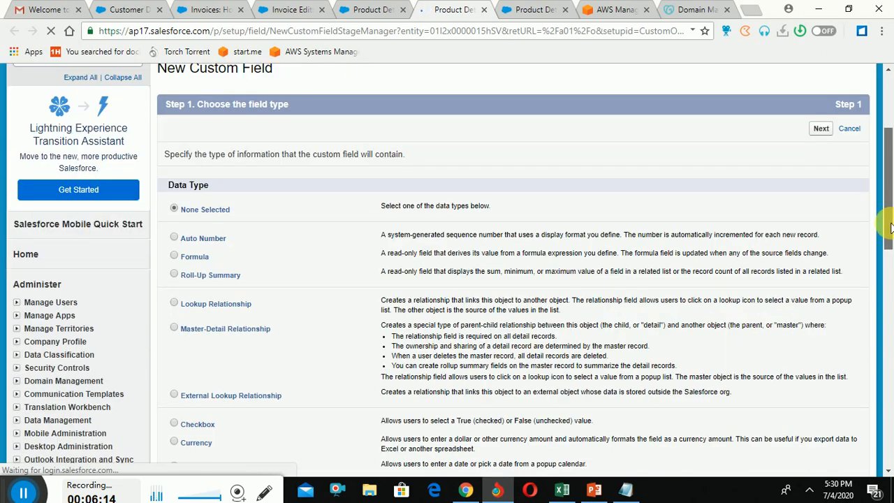
left_click_drag(892, 240, 891, 250)
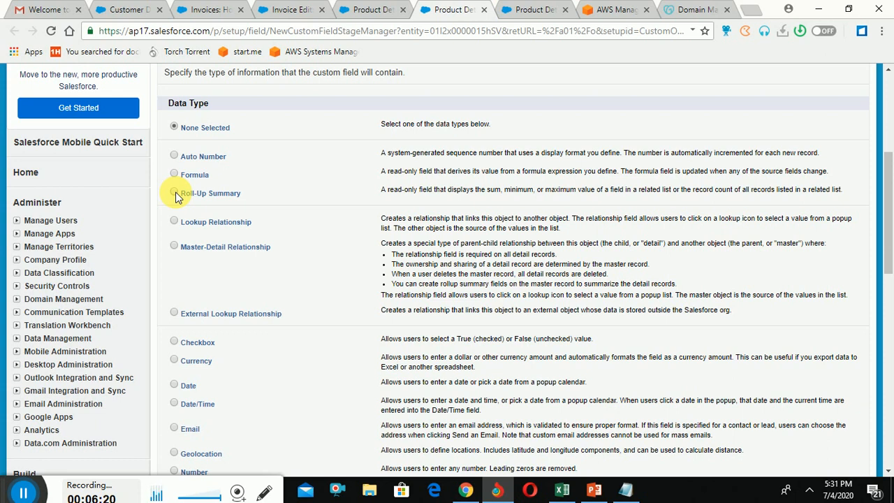
left_click_drag(892, 201, 871, 114)
Open the new custom field wizard for customer Details and compare the availability of Roll-Up Summary and Master-Detail Relationship.
left_click(246, 133)
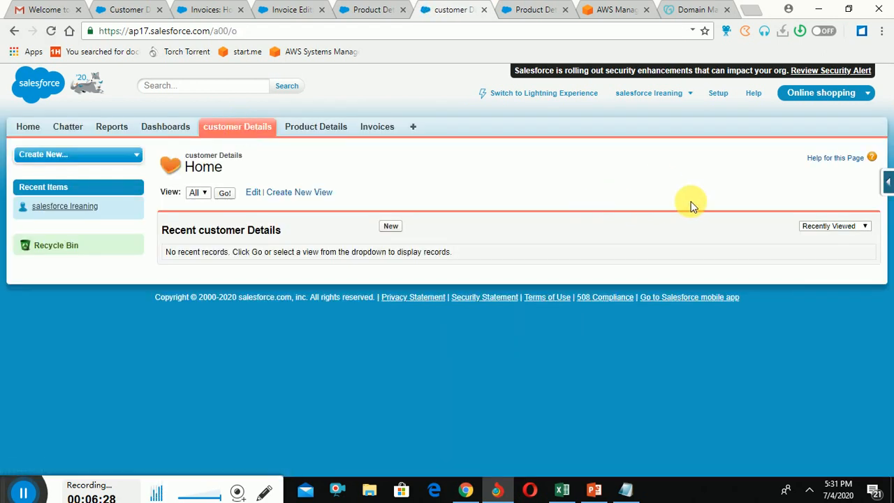
left_click(887, 182)
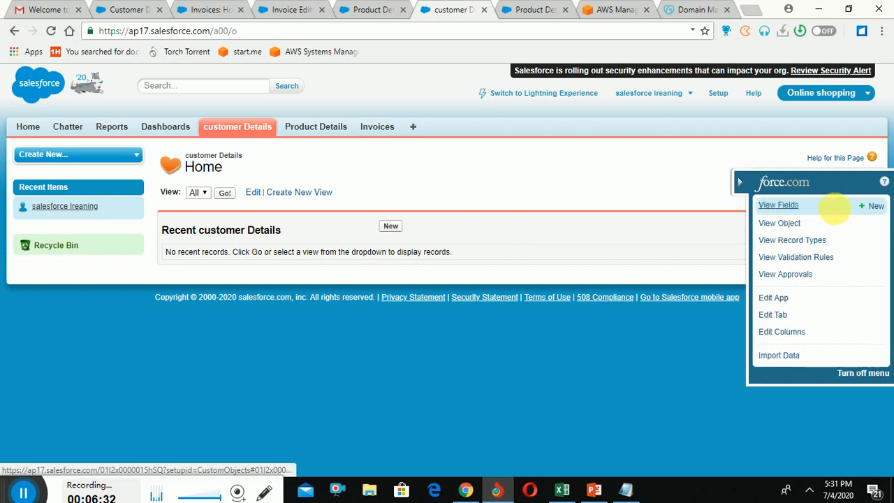
left_click(876, 205)
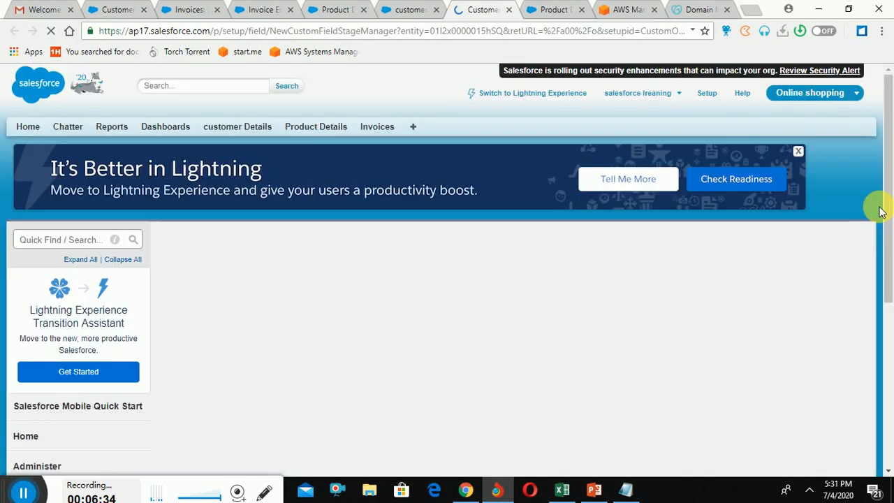
left_click_drag(884, 175, 889, 238)
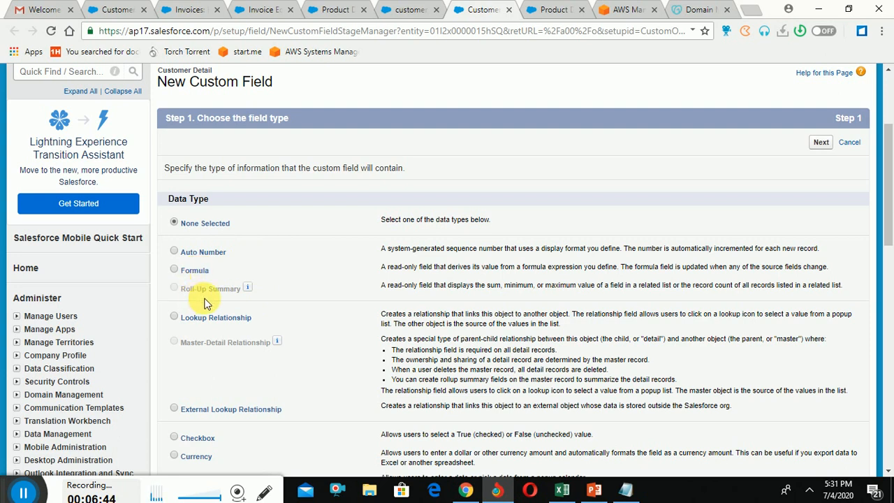
left_click_drag(888, 174, 889, 122)
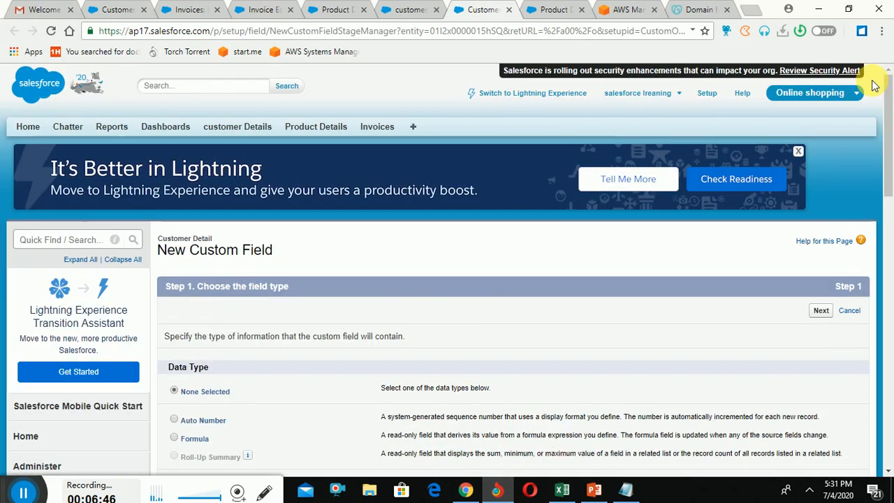
Start a new custom field on Product Details with the Roll-Up Summary data type.
left_click(293, 128)
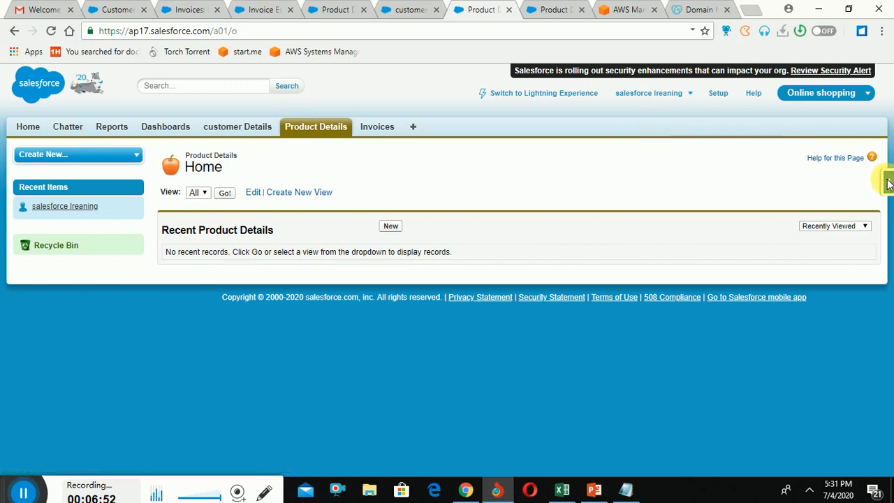
mouse_move(889, 183)
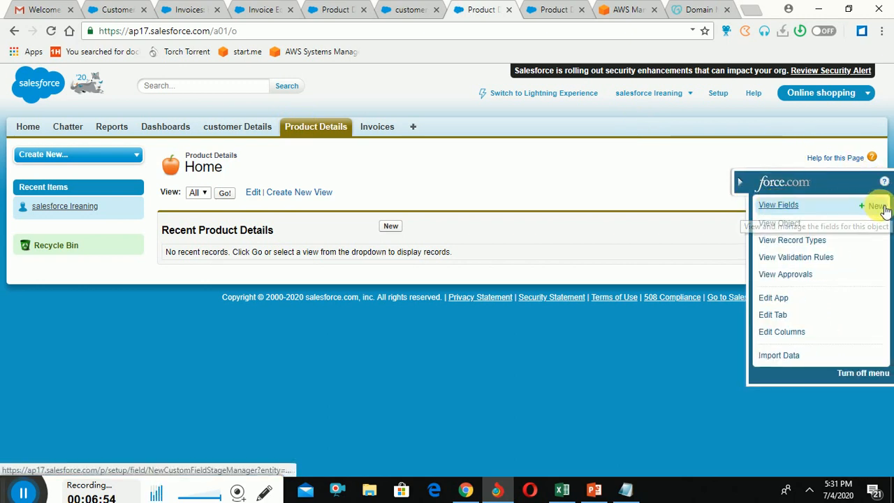
left_click(879, 206)
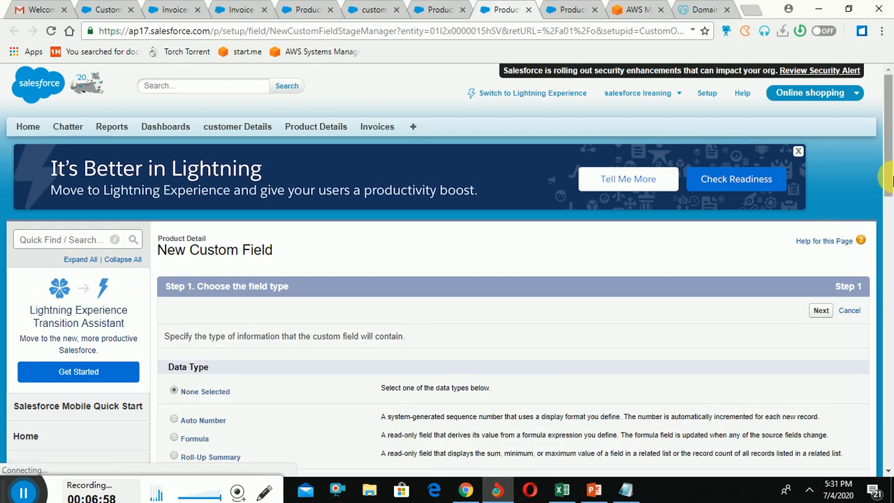
scroll(489, 223, "down", 3)
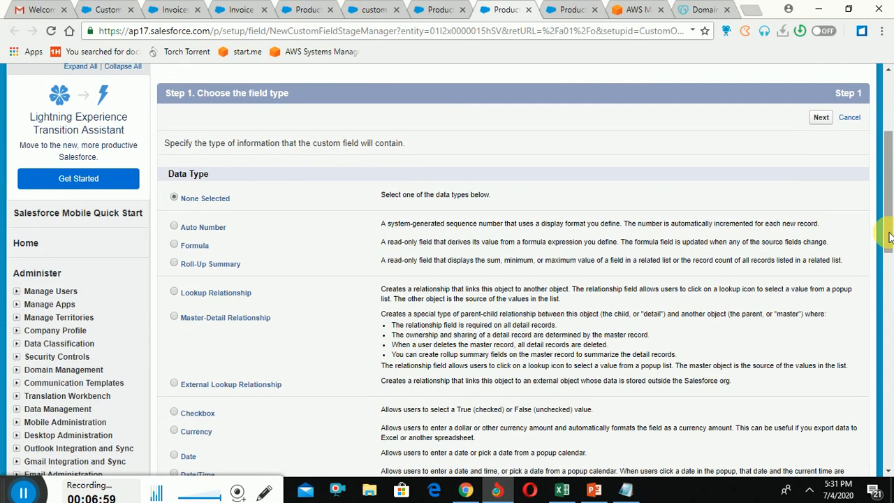
left_click(175, 265)
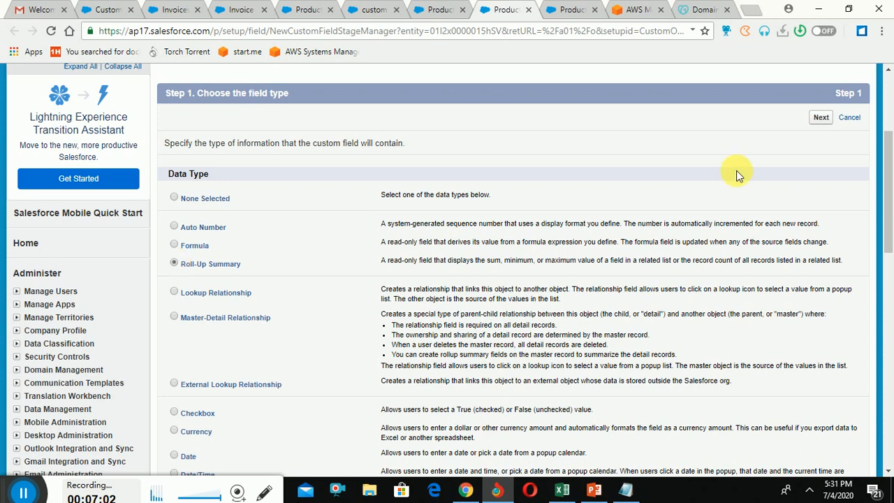
left_click(830, 117)
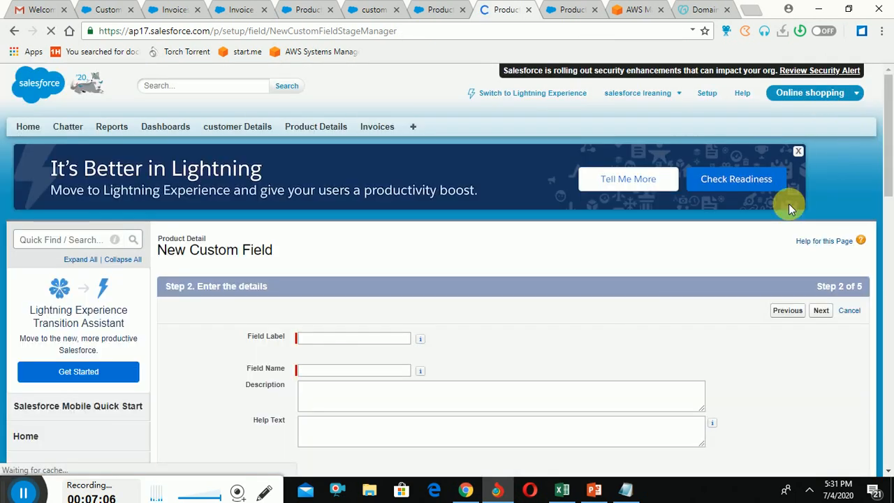
Label the roll-up summary field "total" and proceed to defining its summary calculation.
scroll(552, 269, "down", 2)
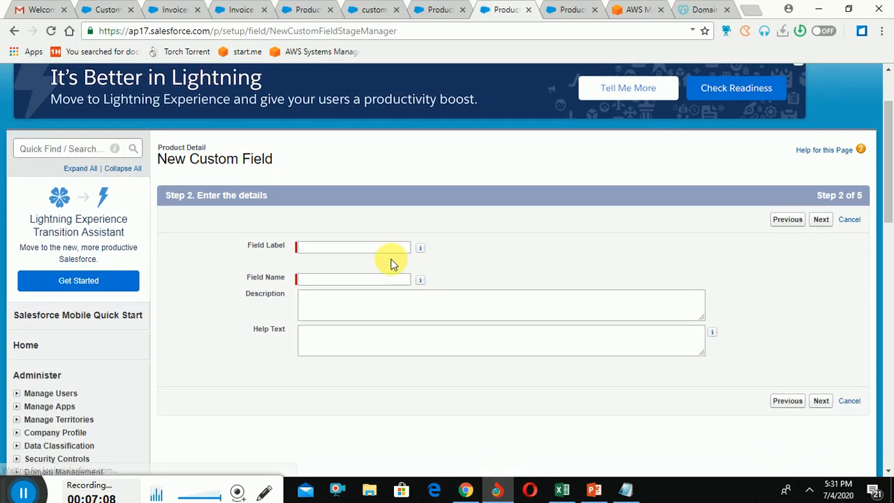
left_click(389, 248)
type("total")
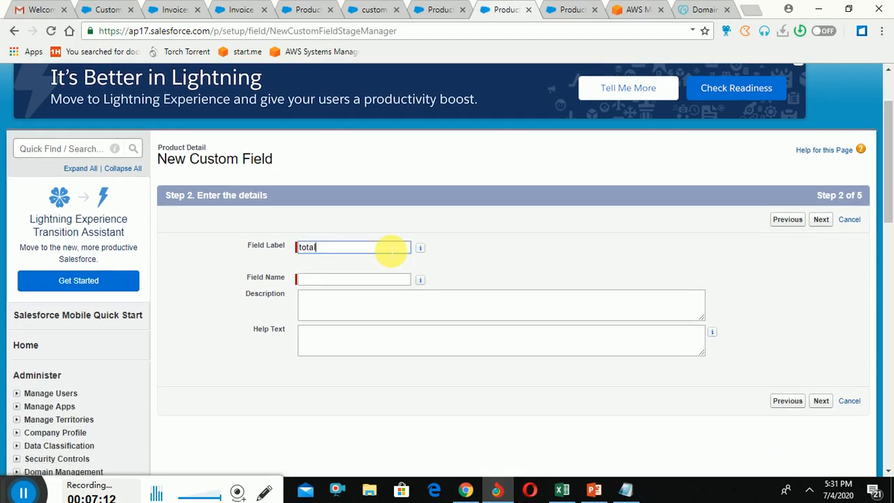
left_click(334, 283)
left_click(824, 223)
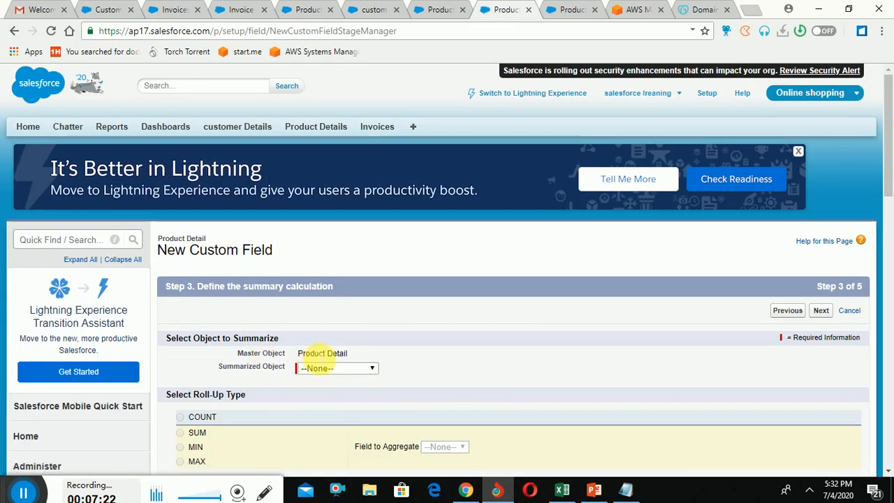
Set customer Details as the summarized object and COUNT as the roll-up type.
left_click(322, 369)
left_click(322, 379)
left_click(322, 368)
left_click(324, 392)
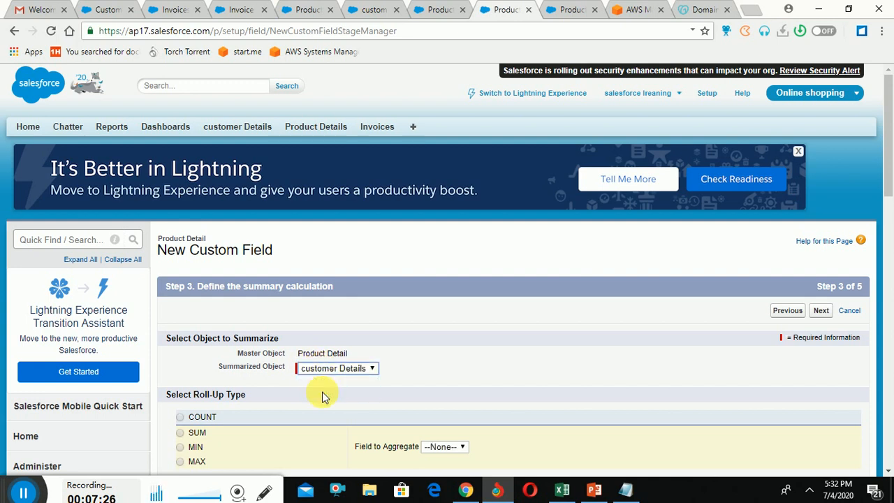
left_click_drag(889, 160, 892, 193)
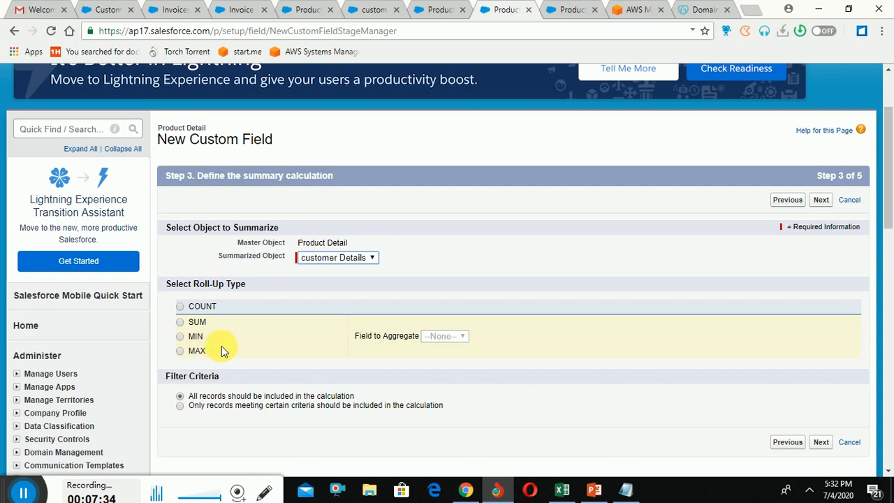
left_click(180, 307)
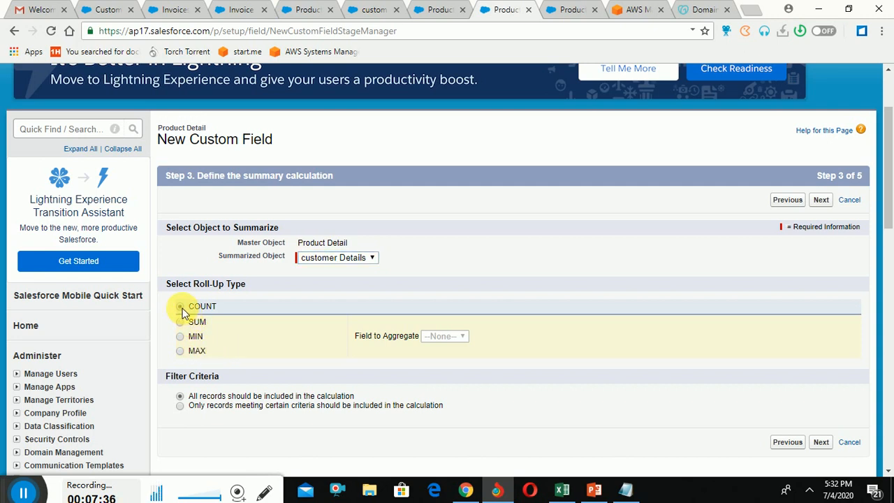
Accept the default field-level security and page layout for the "total" roll-up summary field and save it.
left_click(824, 444)
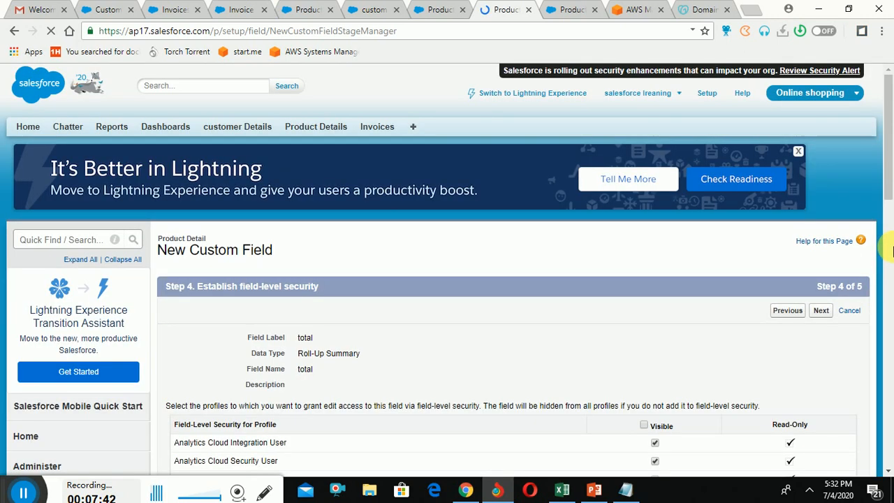
left_click(822, 311)
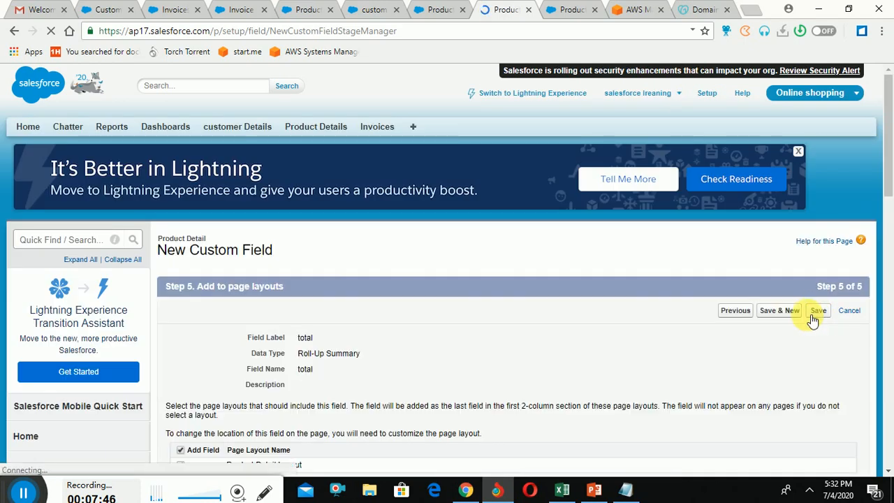
left_click(819, 311)
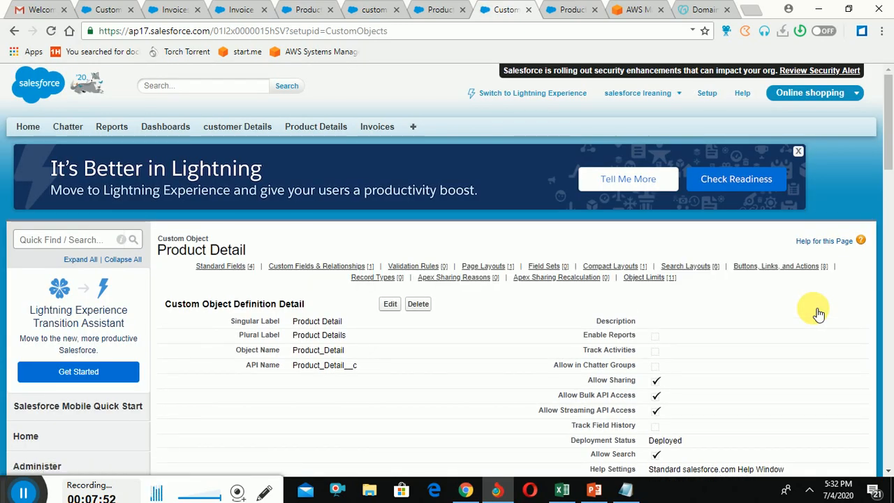
left_click_drag(887, 112, 884, 38)
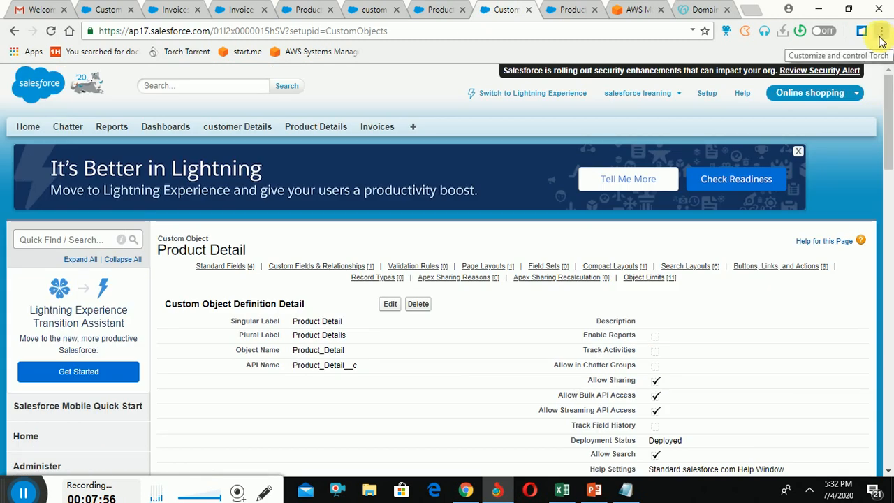
Start a new invoice record, enter a person's name as the Invoice Name, and open the buyername lookup.
left_click(386, 128)
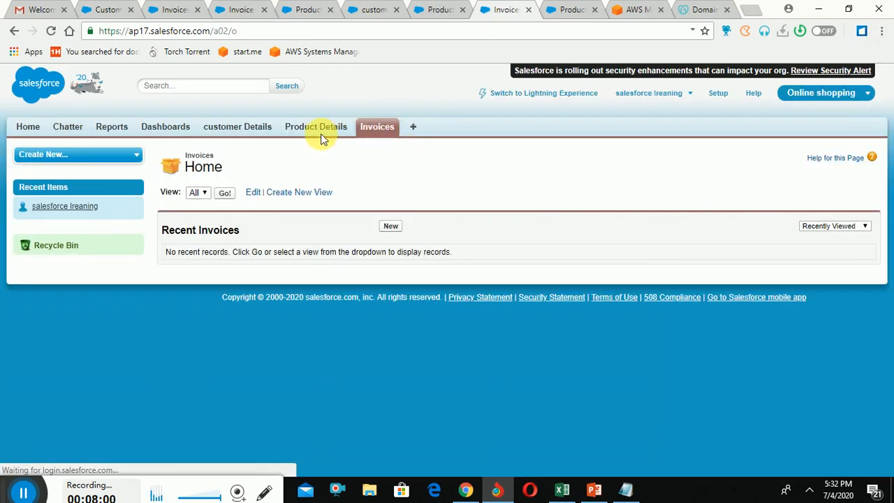
left_click(391, 225)
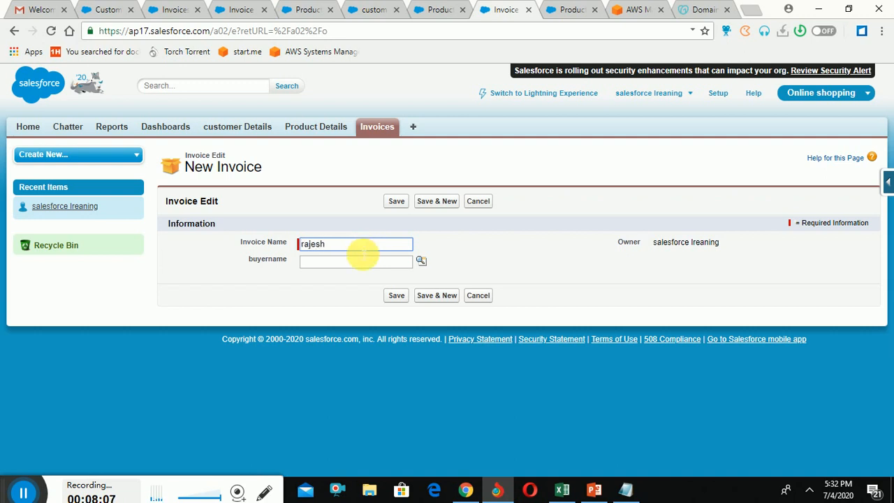
left_click(422, 262)
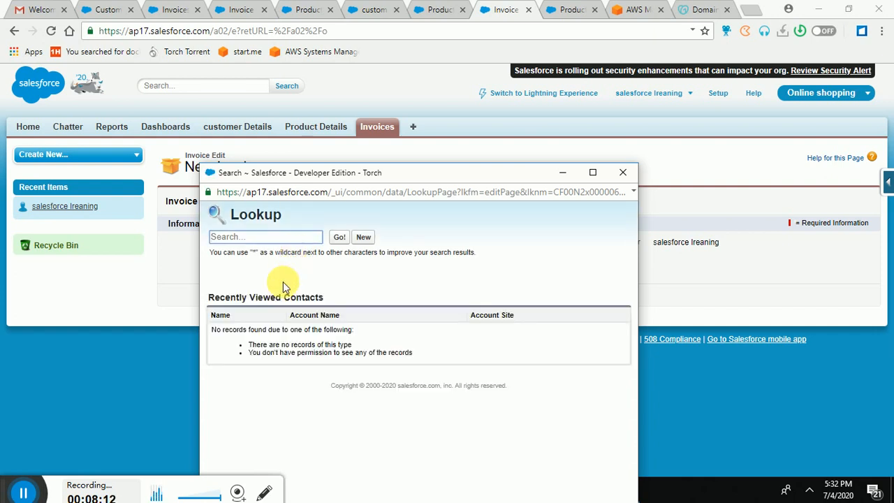
Create a buyer contact with first name, last name, mailing street, city and state, and save the invoice with that contact as buyername.
left_click(367, 241)
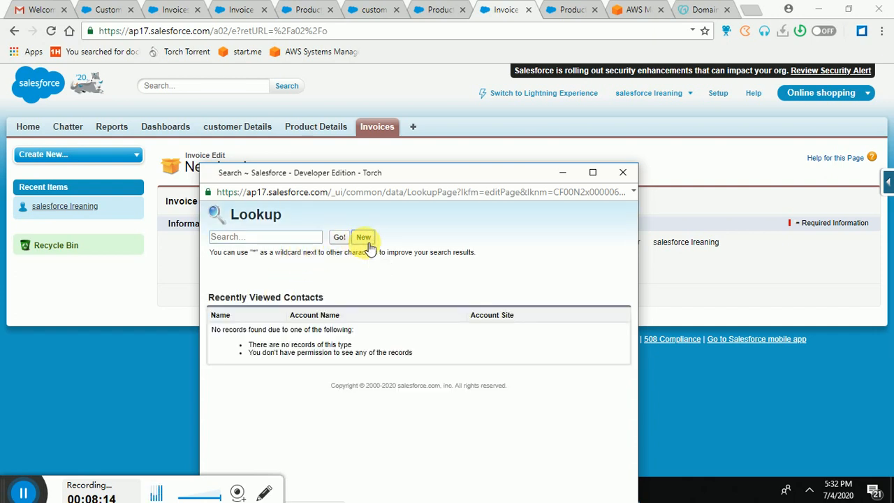
left_click(338, 300)
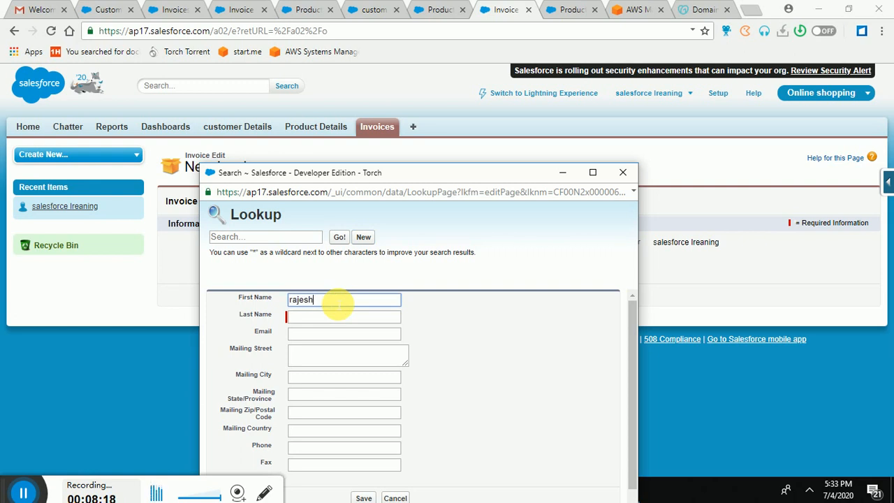
left_click(307, 324)
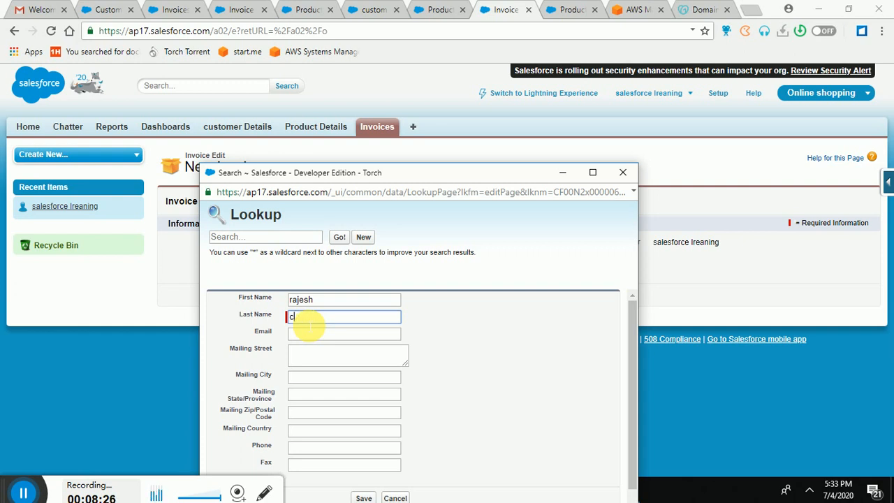
type("r")
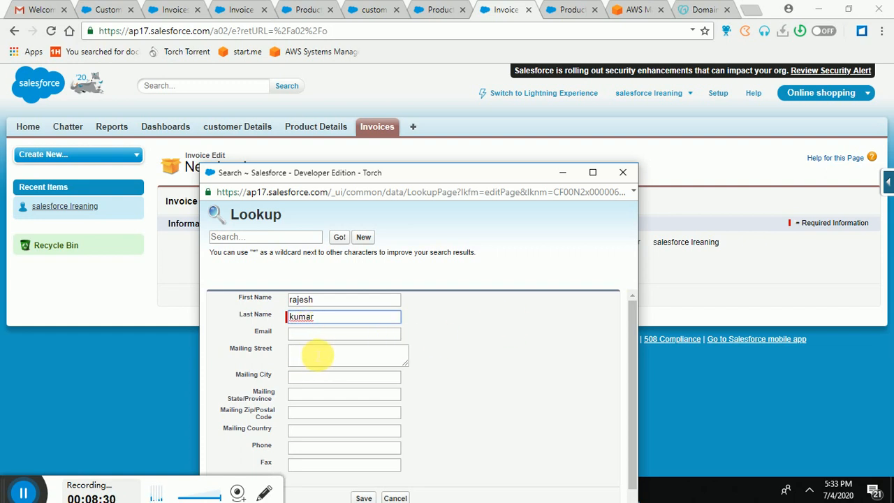
left_click(318, 362)
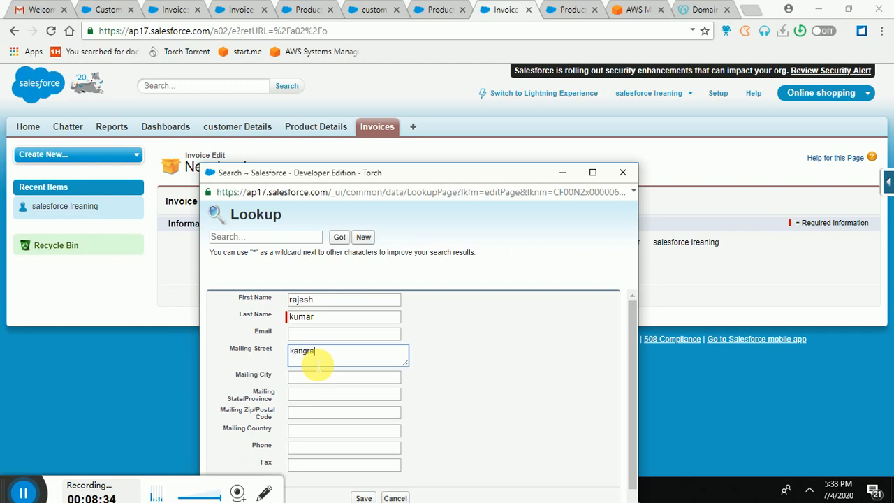
left_click(316, 378)
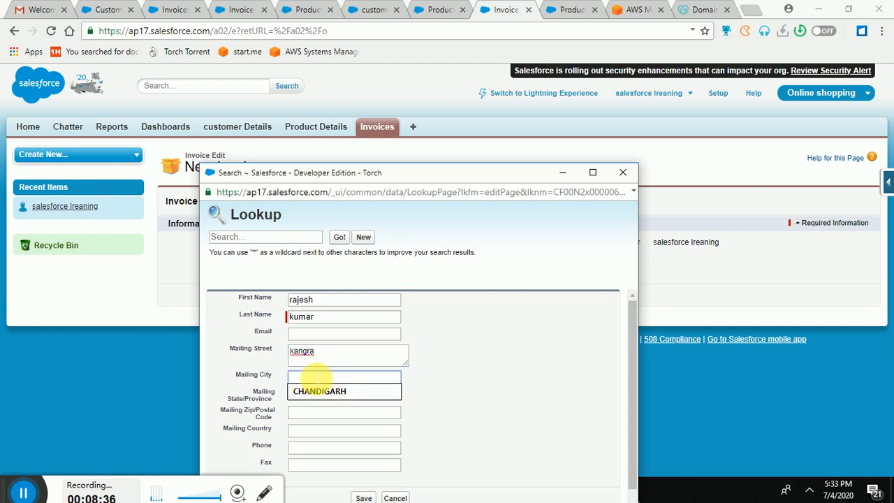
type("kangra")
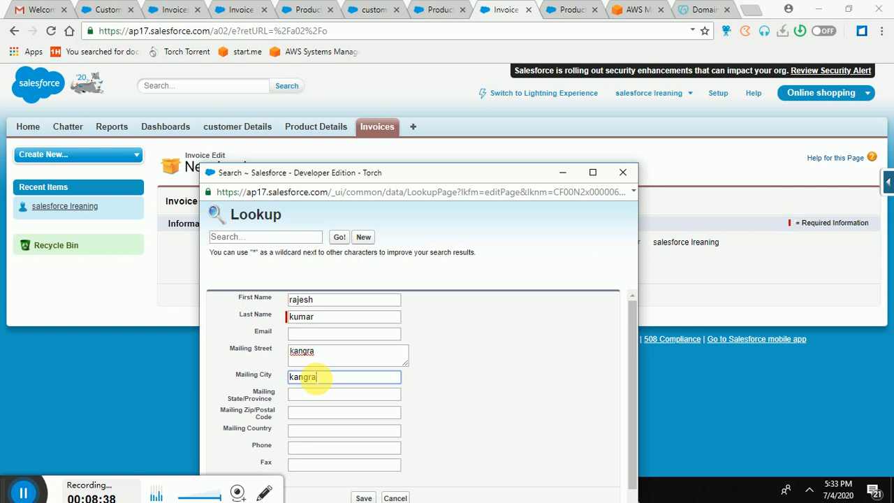
left_click(308, 405)
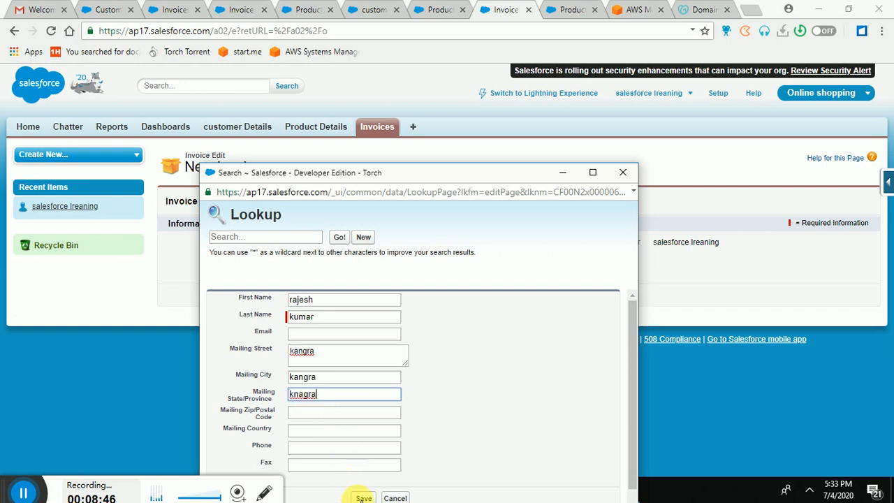
left_click(363, 498)
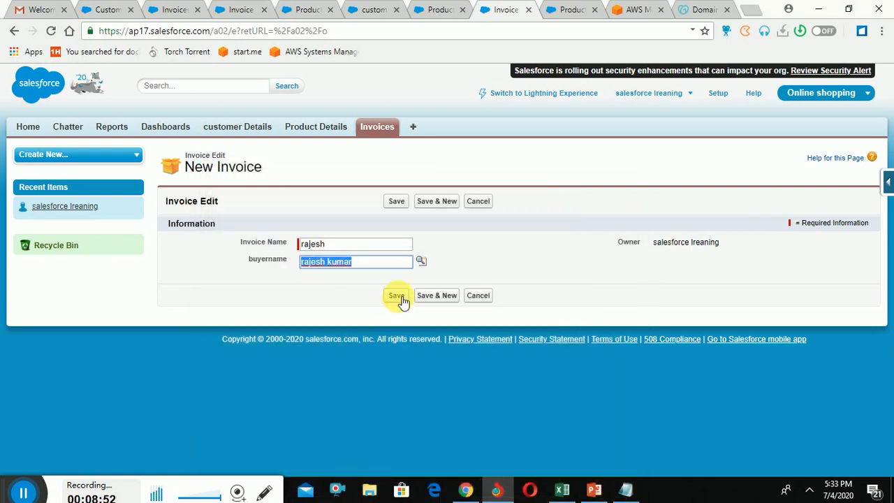
left_click(397, 296)
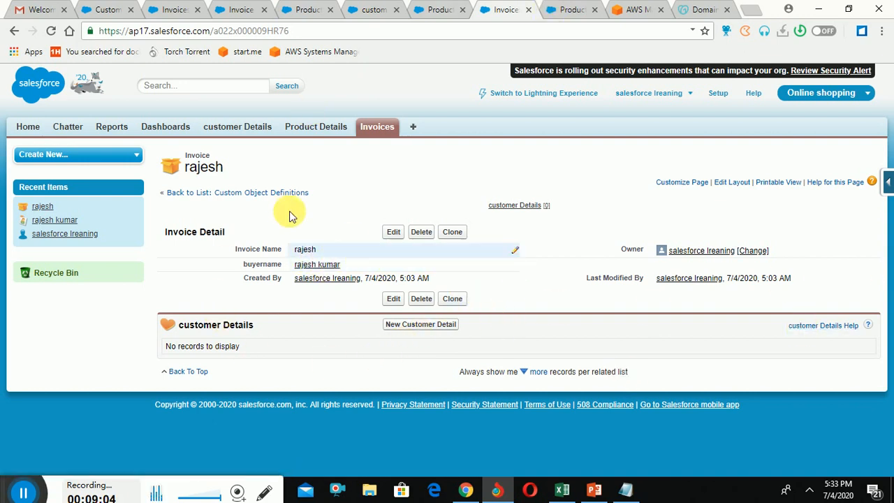
Create a Product Detail record with the person's first name as its Product Detail Name and save it.
left_click(338, 132)
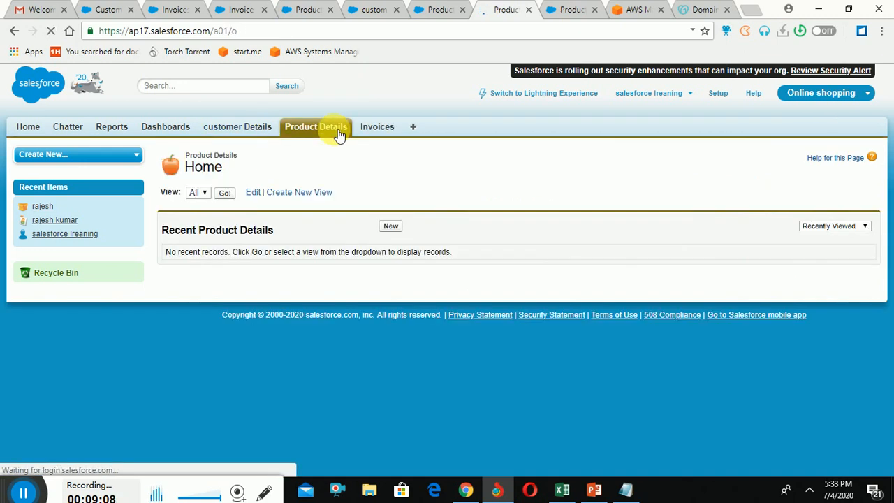
left_click(392, 226)
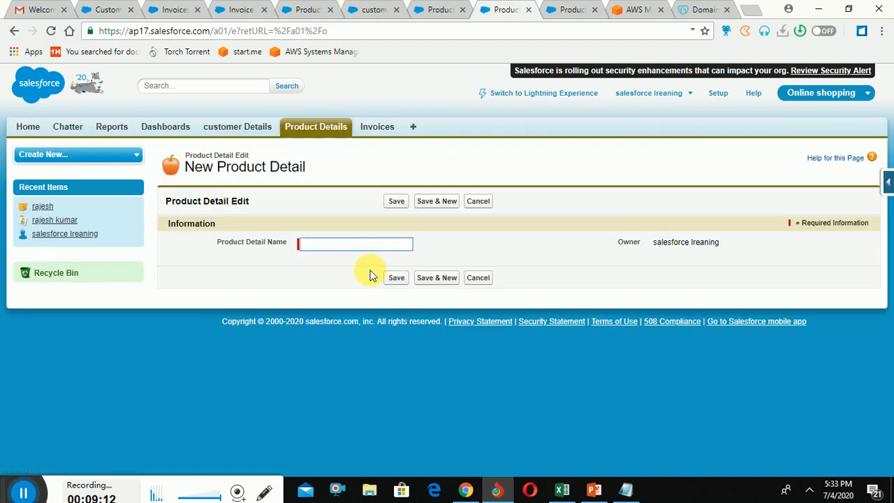
type("rajesh")
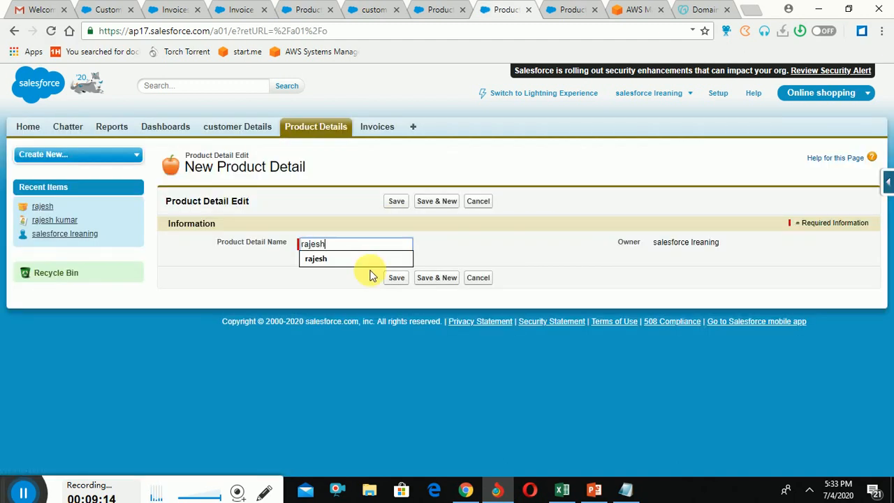
left_click(396, 278)
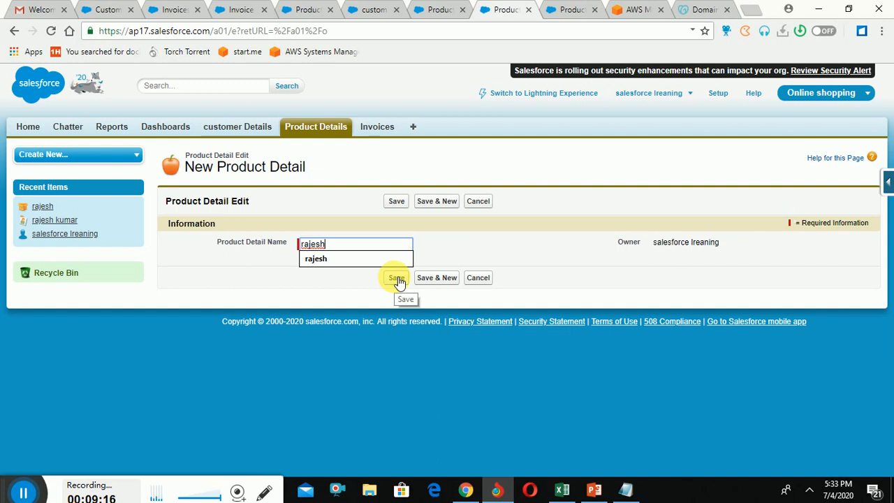
left_click(396, 278)
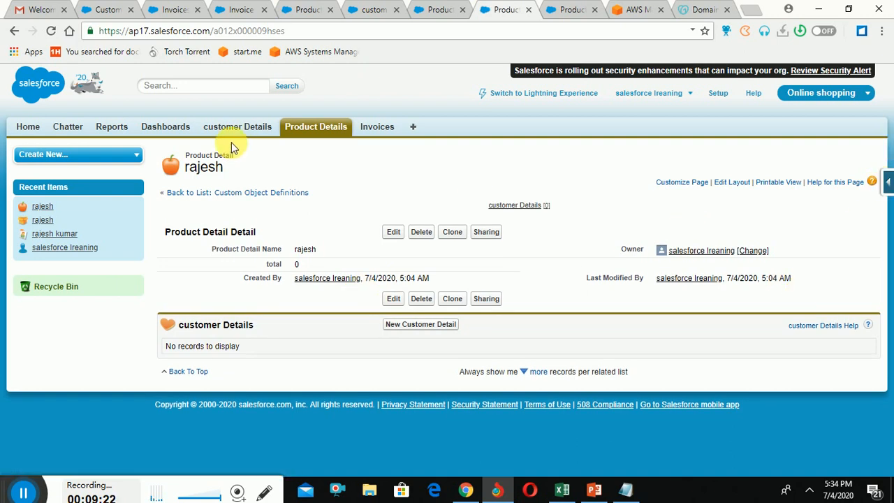
Start a new customer Details record and enter the person's first name as the Customer Detail Name.
left_click(259, 129)
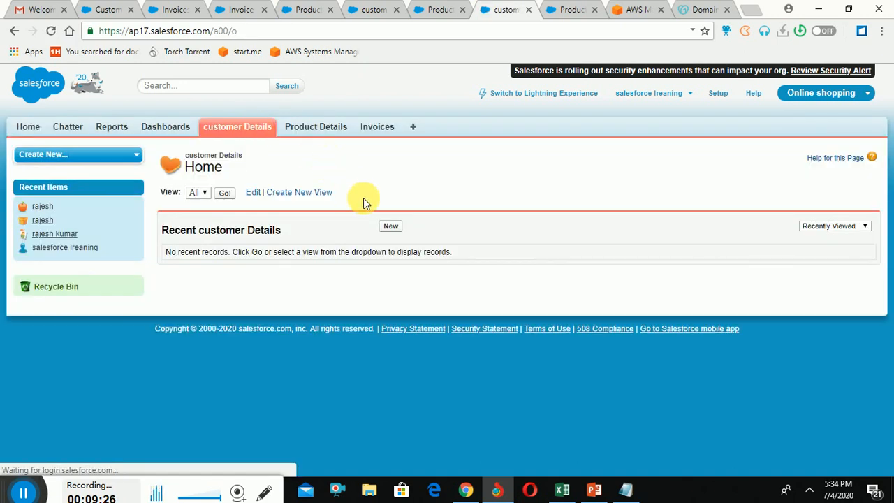
left_click(392, 227)
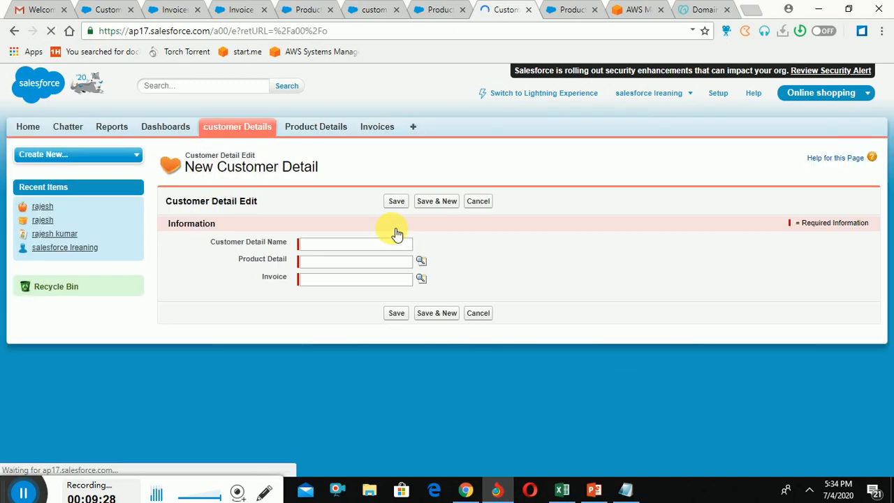
left_click(388, 244)
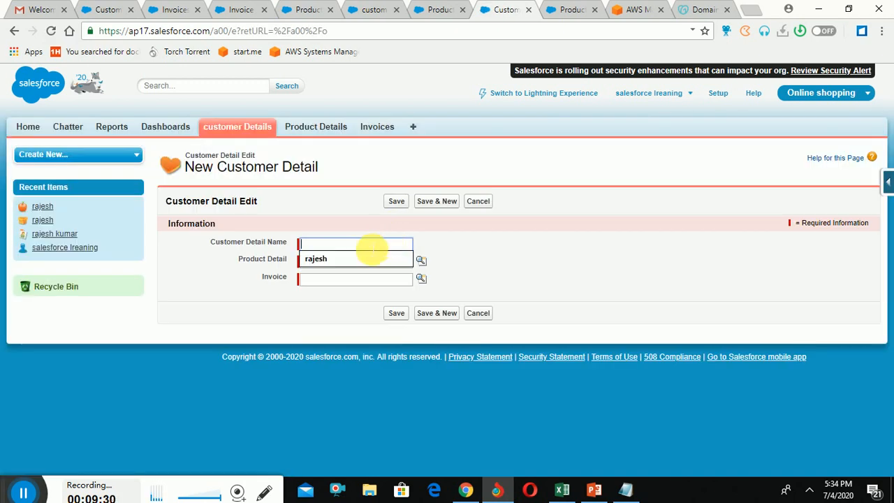
left_click(355, 258)
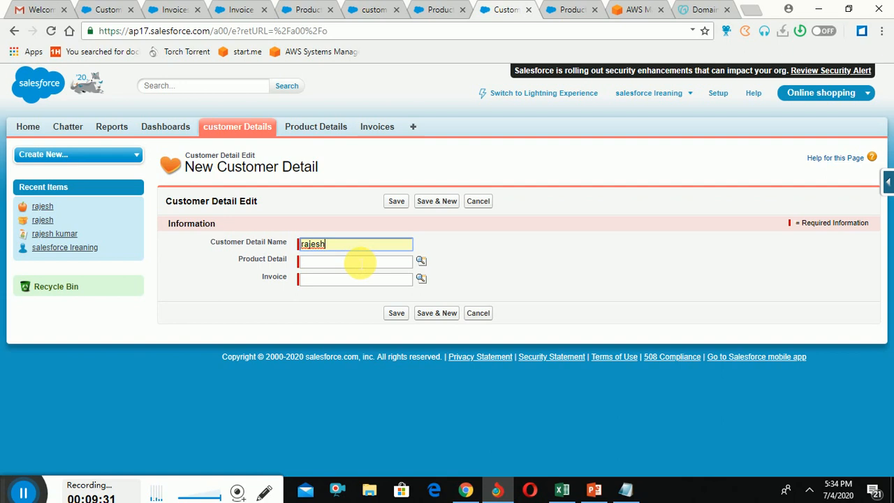
Link the customer detail to the recently viewed Product Detail and Invoice records through their lookups and save it.
left_click(421, 260)
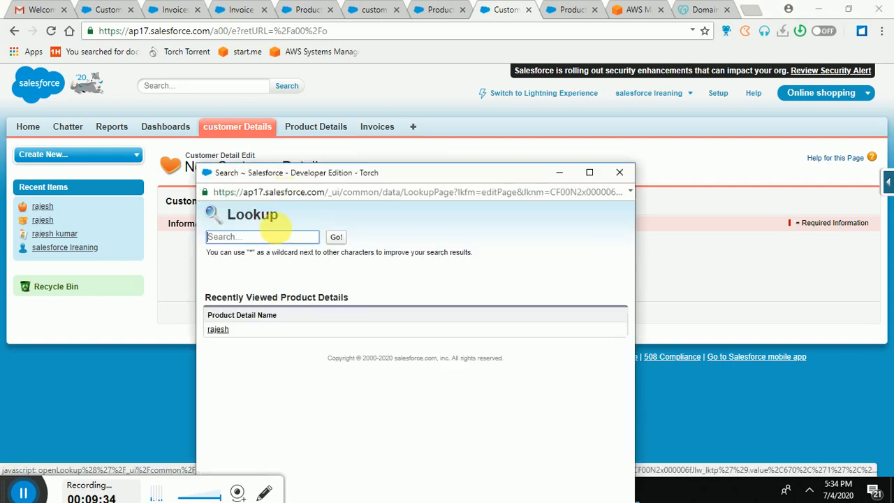
left_click(219, 329)
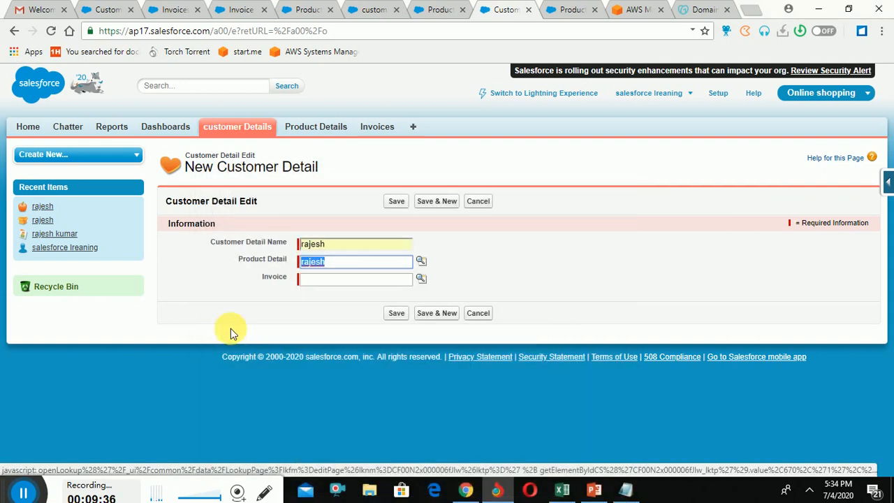
left_click(332, 280)
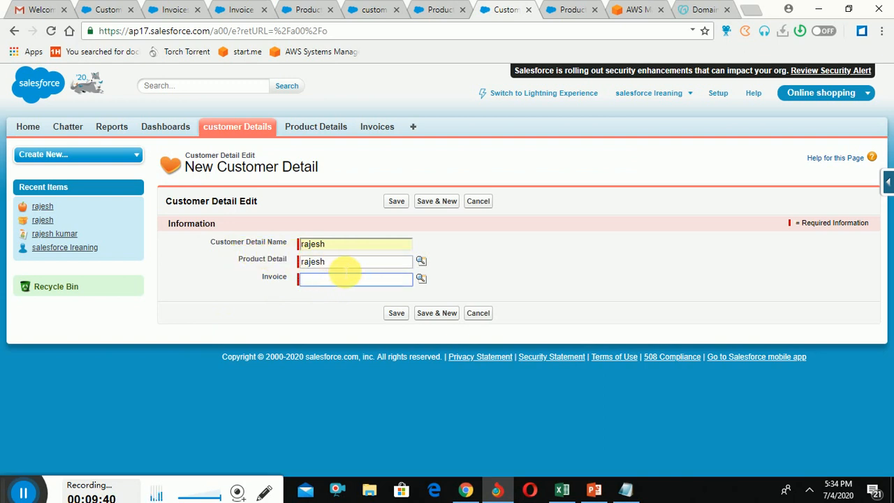
left_click(423, 283)
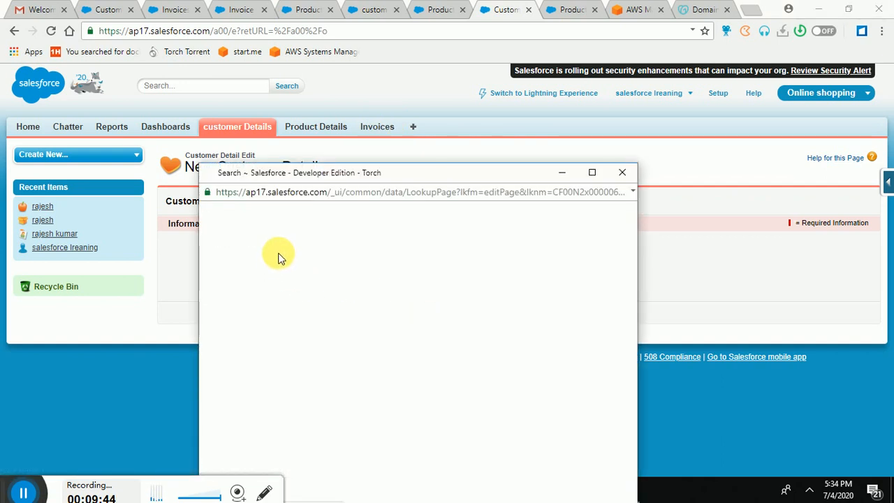
left_click(220, 329)
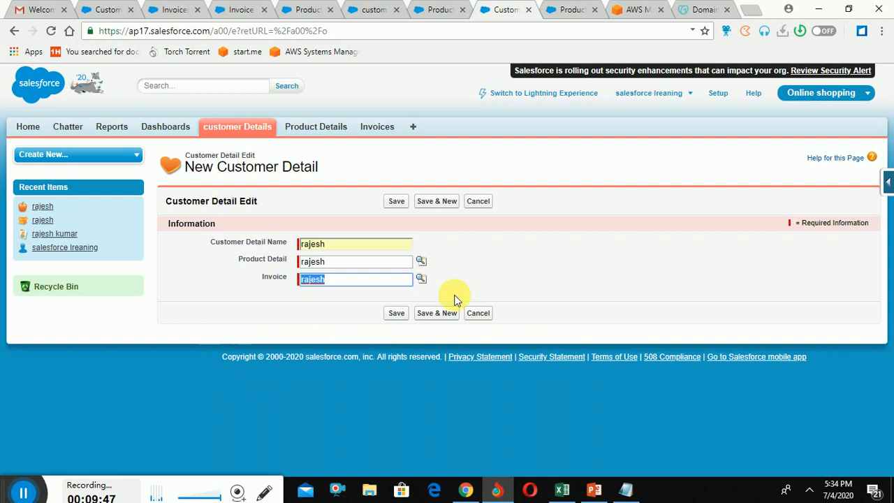
left_click(395, 315)
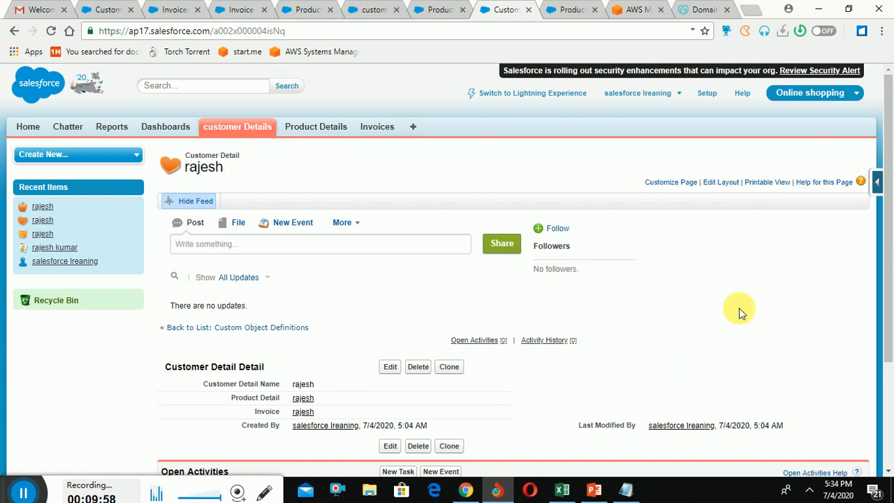
Examine the Product Detail and Invoice links on the saved customer detail record and open the Invoices list.
left_click_drag(891, 227, 893, 276)
scroll(893, 279, "down", 2)
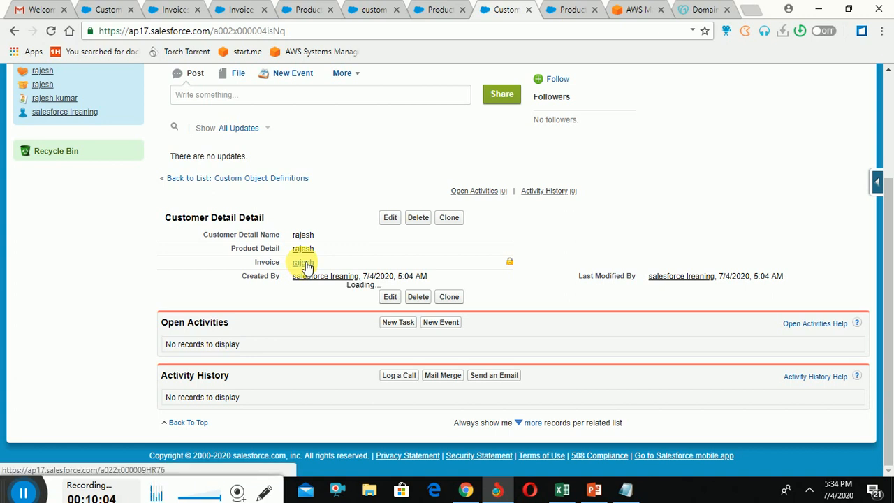
mouse_move(306, 265)
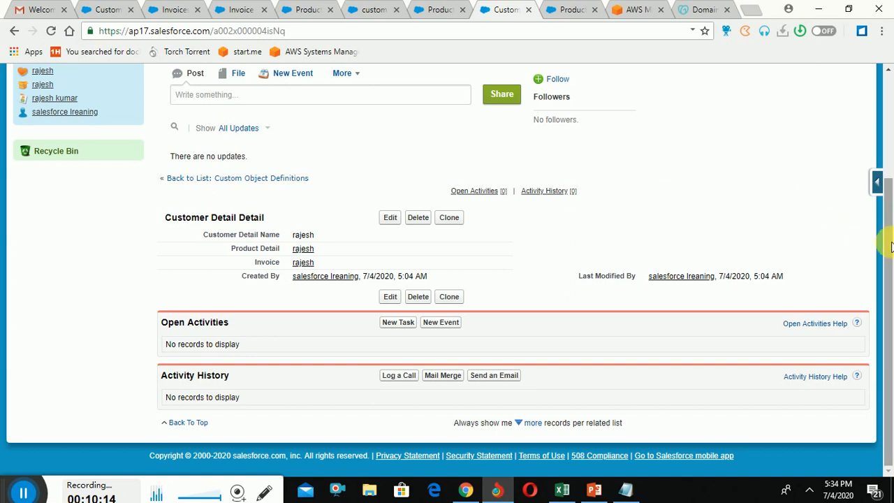
scroll(891, 246, "up", 3)
left_click(377, 127)
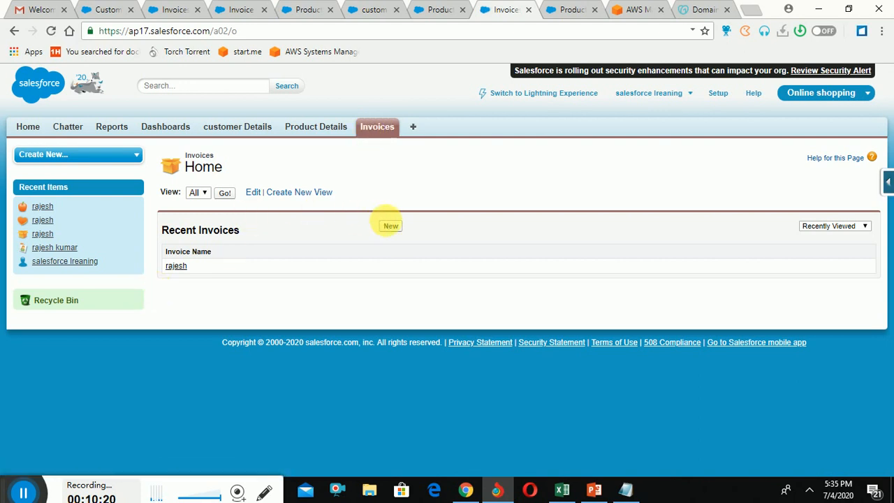
Create an invoice named aaa, set its buyername to the recently viewed person through the lookup, and save it.
left_click(391, 226)
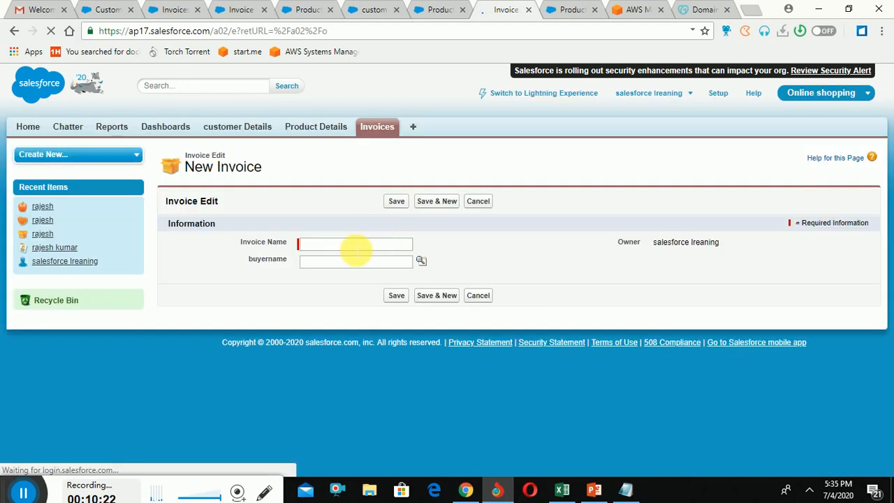
left_click(355, 245)
type("aaa")
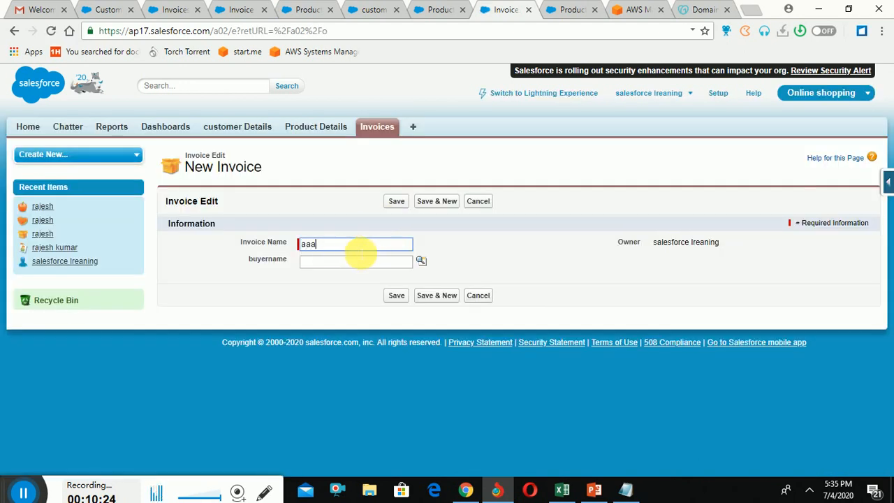
left_click(422, 262)
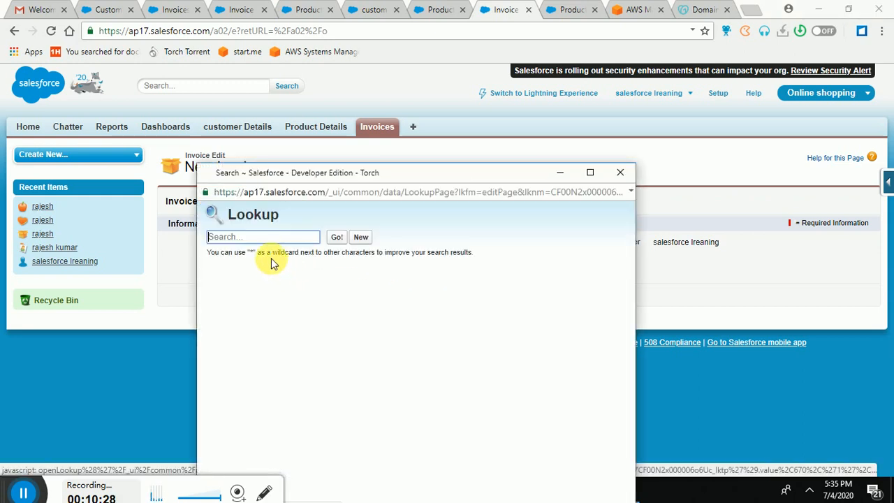
left_click(237, 329)
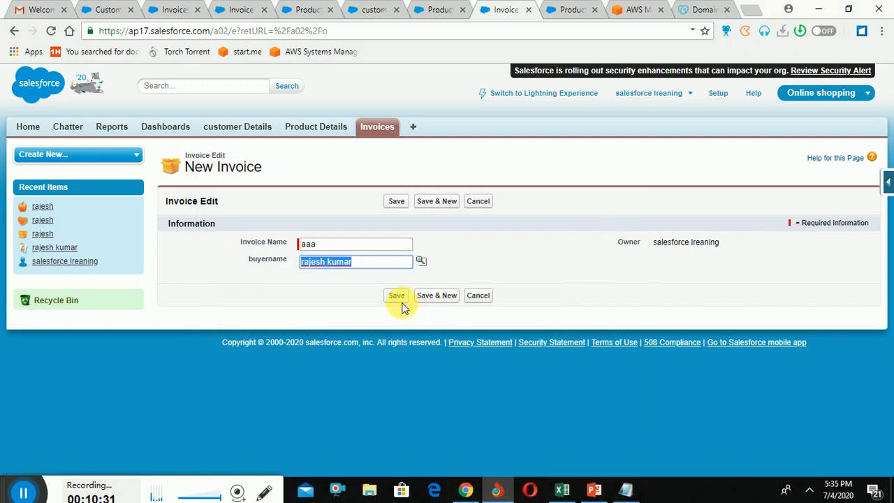
left_click(399, 296)
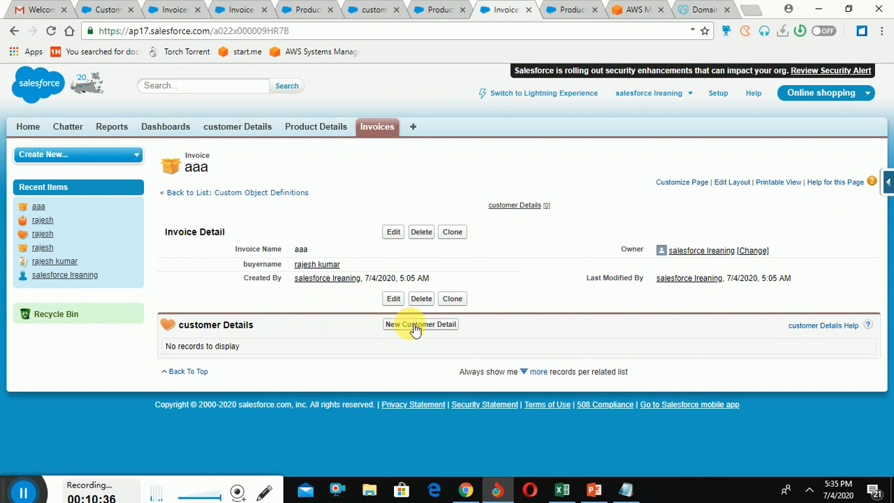
Add a customer detail from invoice aaa, using the person's first name for Customer Detail Name and Product Detail, and save it.
left_click(416, 325)
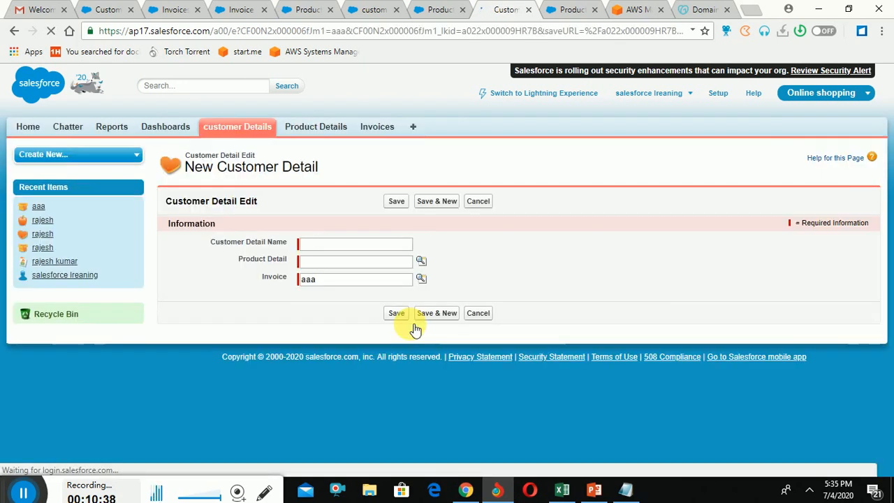
left_click(339, 244)
left_click(340, 244)
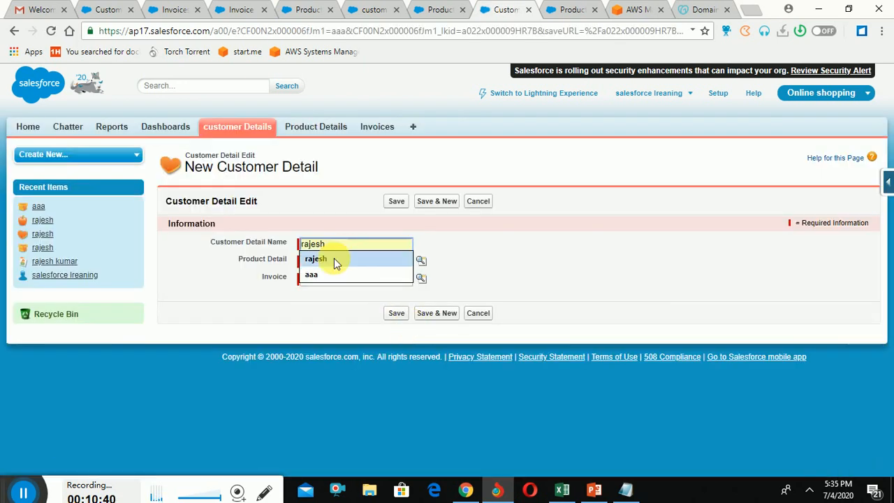
left_click(334, 258)
left_click(334, 260)
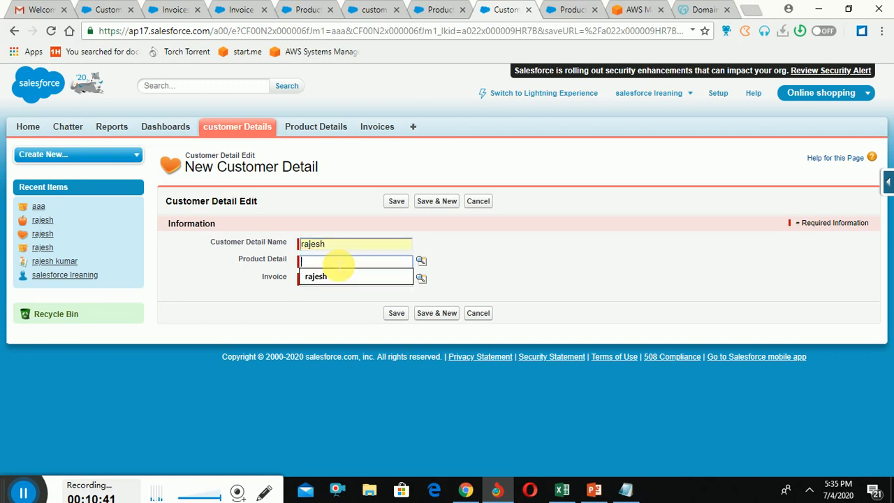
left_click(393, 277)
left_click(396, 313)
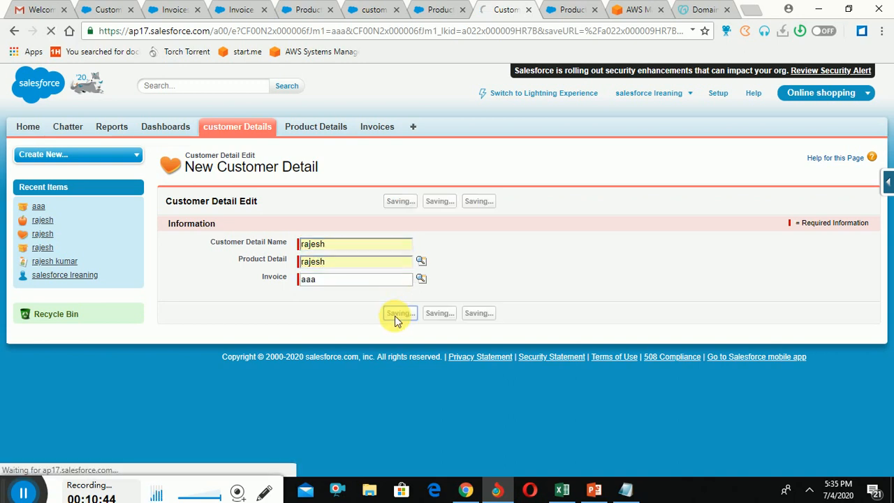